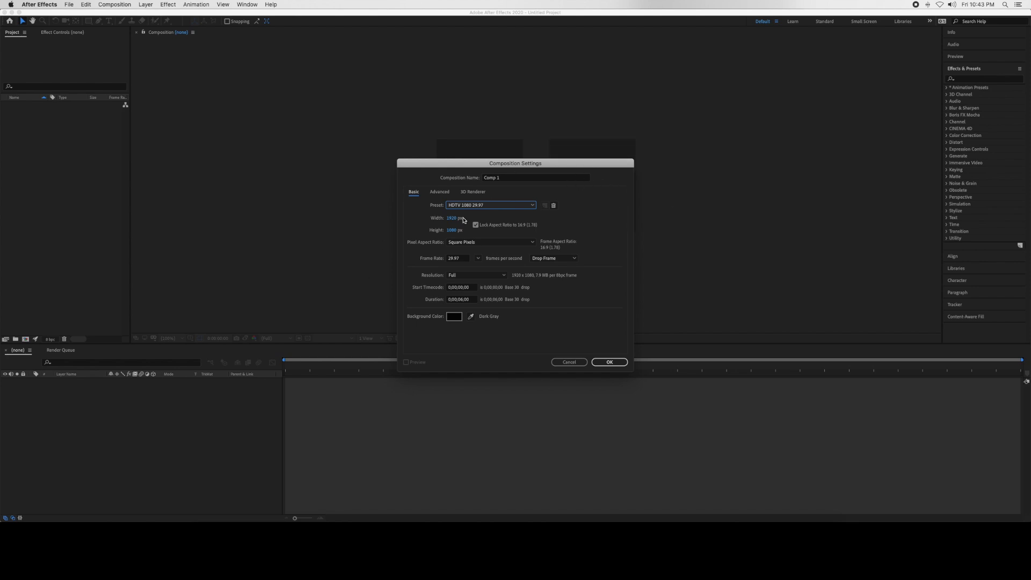
- Set the new composition's frame rate to 30 frames per second and create the composition
{"action": "left_click", "coordinate": [478, 258]}
{"action": "left_click", "coordinate": [485, 328]}
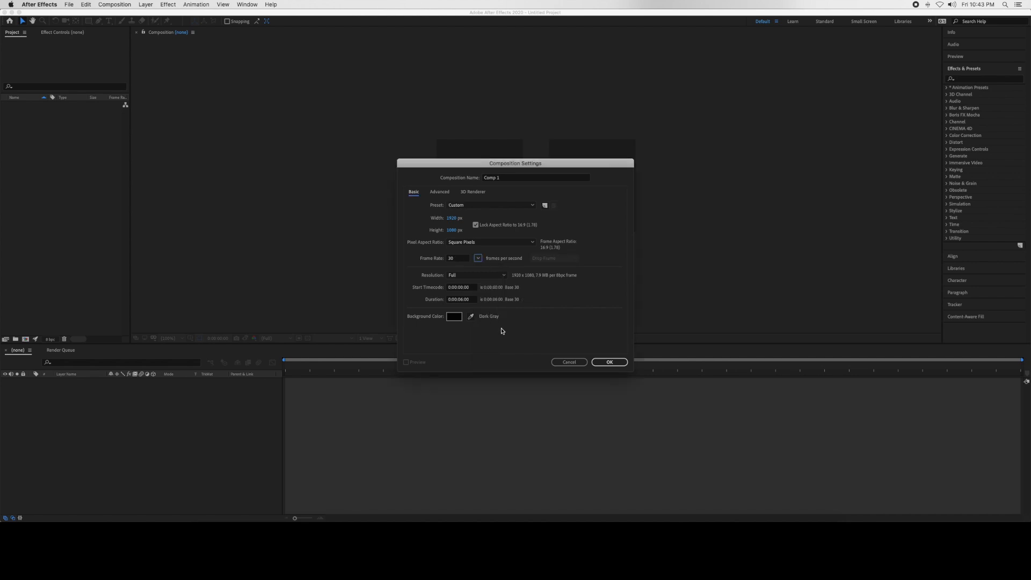
{"action": "left_click", "coordinate": [610, 362]}
- Import Airplane.png and Map Outline.png from the Footage folder into the project
{"action": "double_click", "coordinate": [43, 155]}
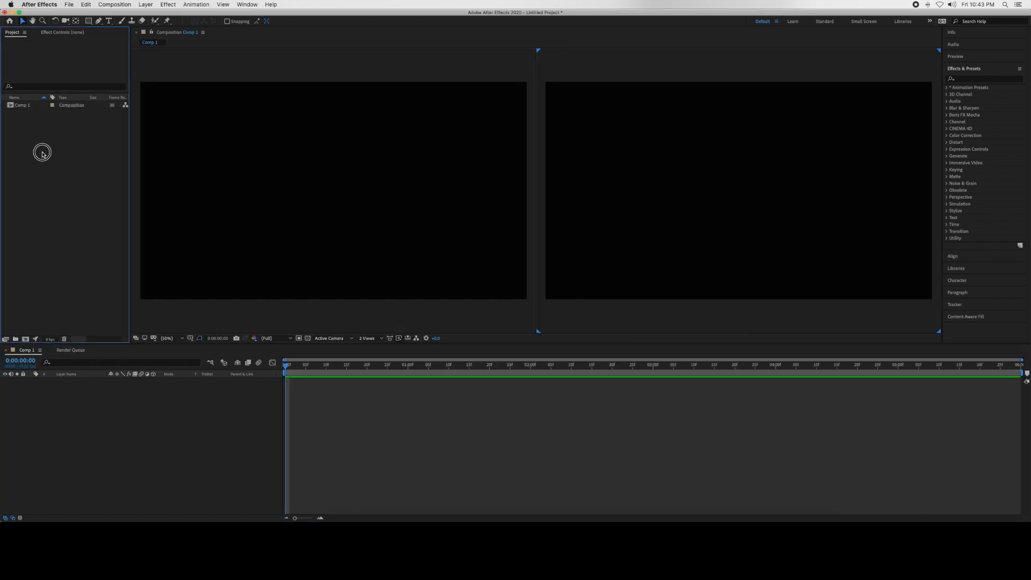
{"action": "left_click", "coordinate": [400, 102]}
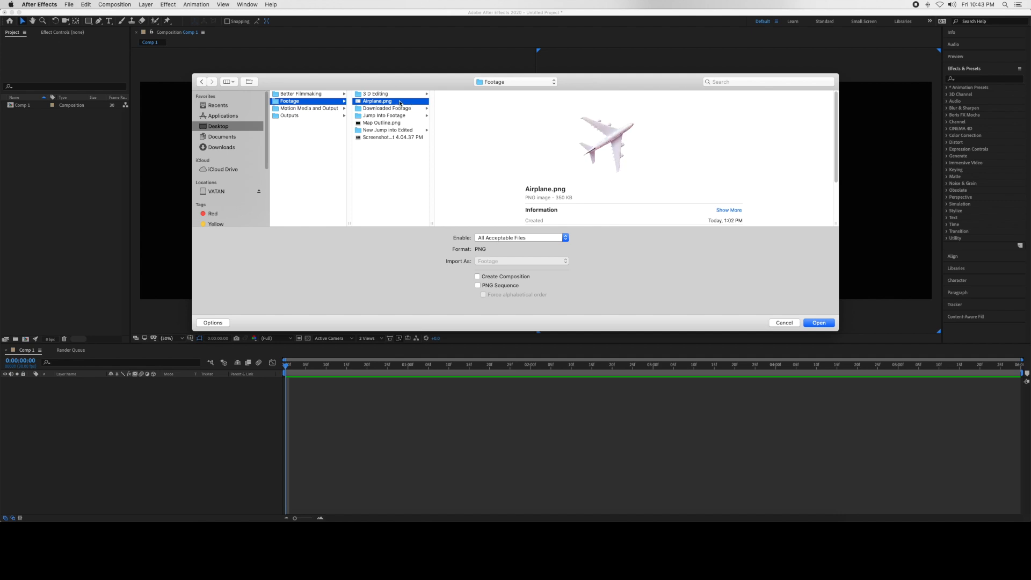
{"action": "left_click", "coordinate": [382, 123]}
{"action": "key", "text": "Return"}
- Add Map Outline.png to Comp 1's timeline and make it a 3D layer
{"action": "left_click_drag", "start_coordinate": [27, 120], "coordinate": [80, 427]}
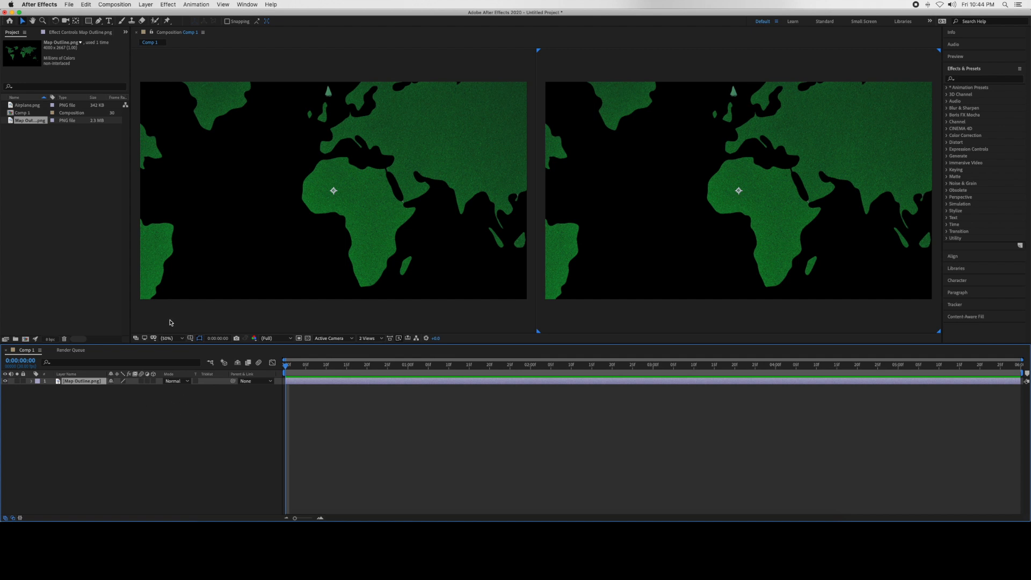
{"action": "left_click", "coordinate": [154, 387]}
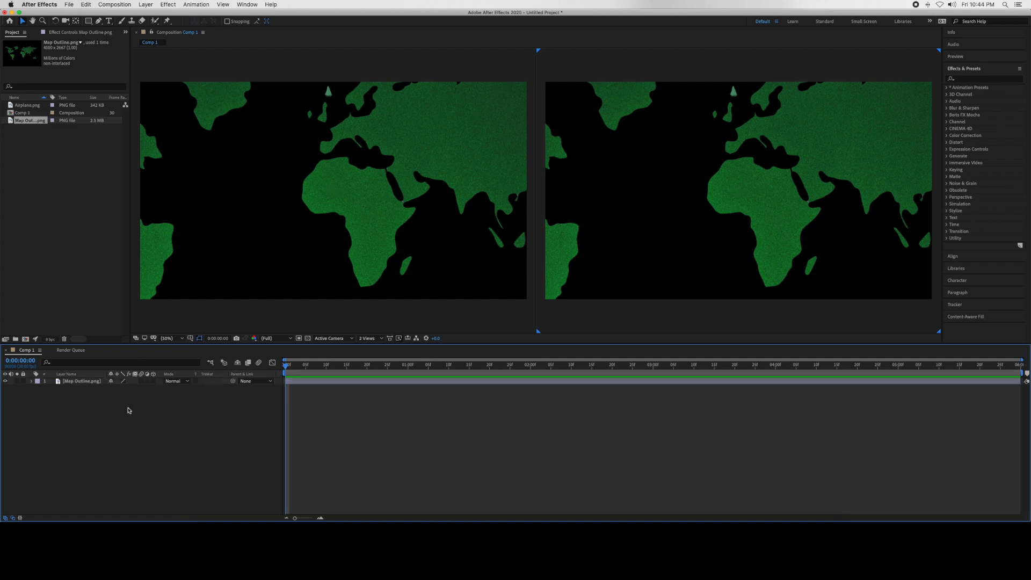
{"action": "left_click", "coordinate": [153, 380]}
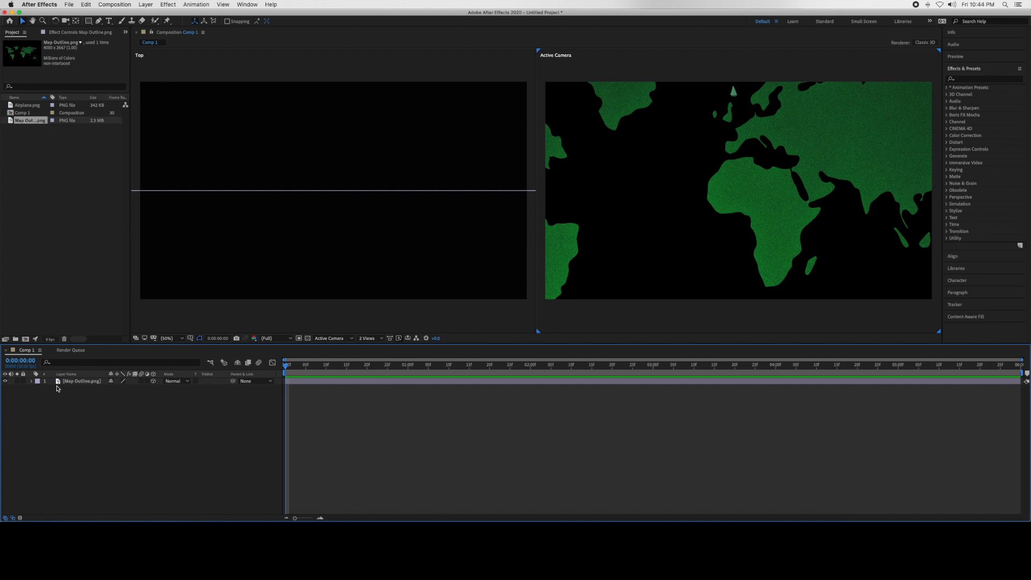
- Set the Map Outline layer's scale to 50% and collapse its properties
{"action": "left_click", "coordinate": [74, 382]}
{"action": "key", "text": "s"}
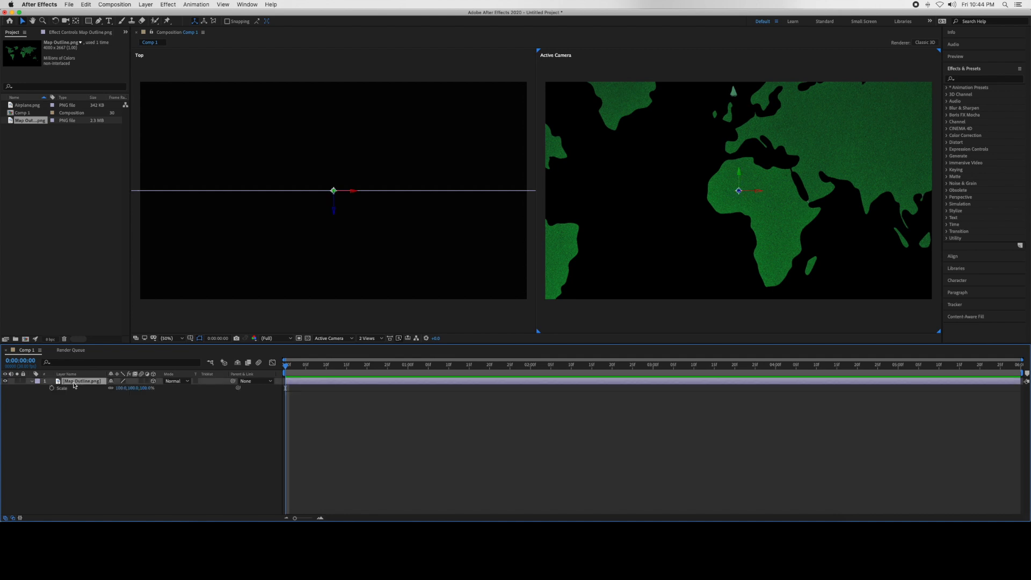
{"action": "left_click", "coordinate": [121, 388]}
{"action": "type", "text": "20"}
{"action": "key", "text": "Return"}
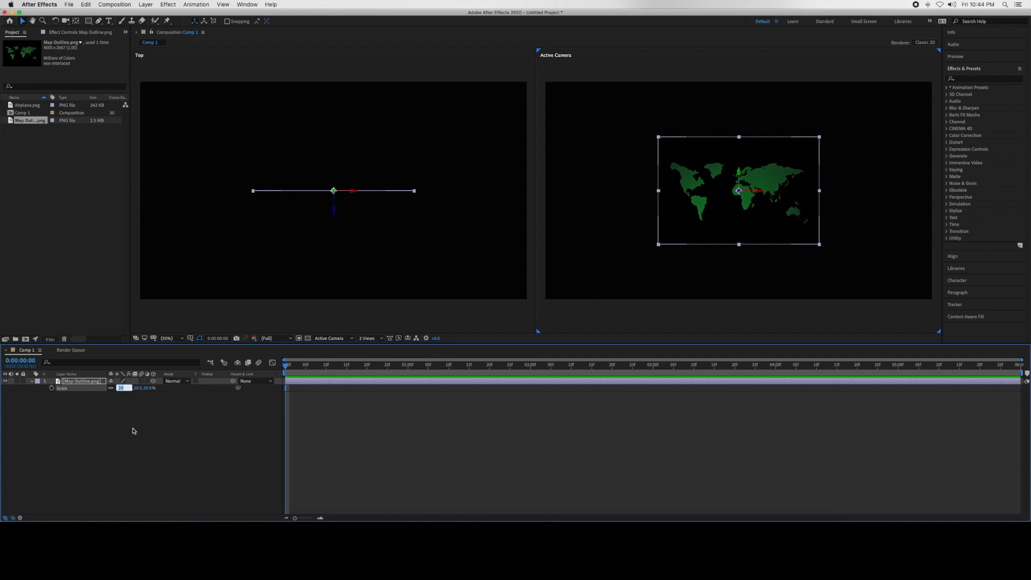
{"action": "key", "text": "Return"}
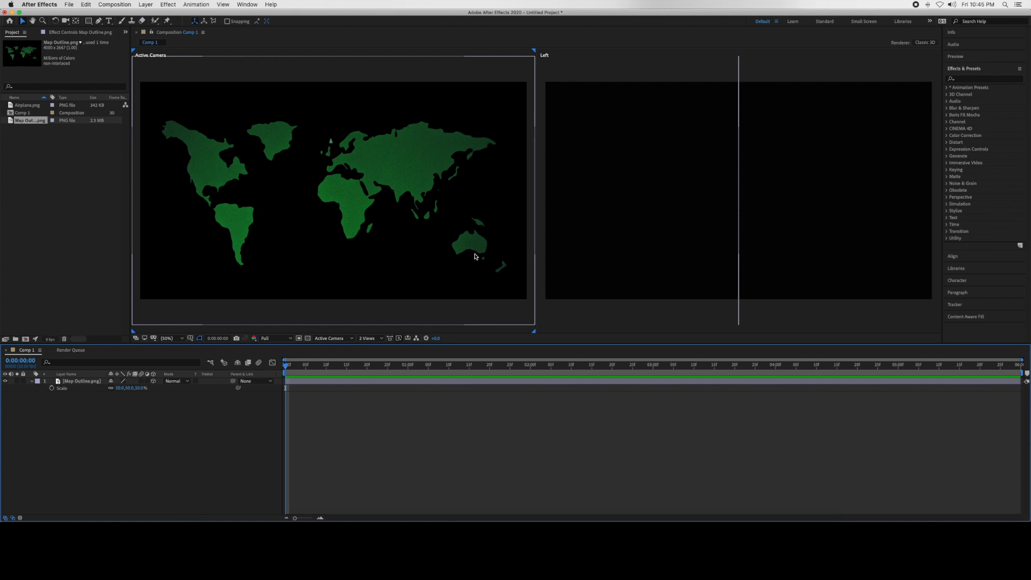
{"action": "left_click", "coordinate": [32, 381]}
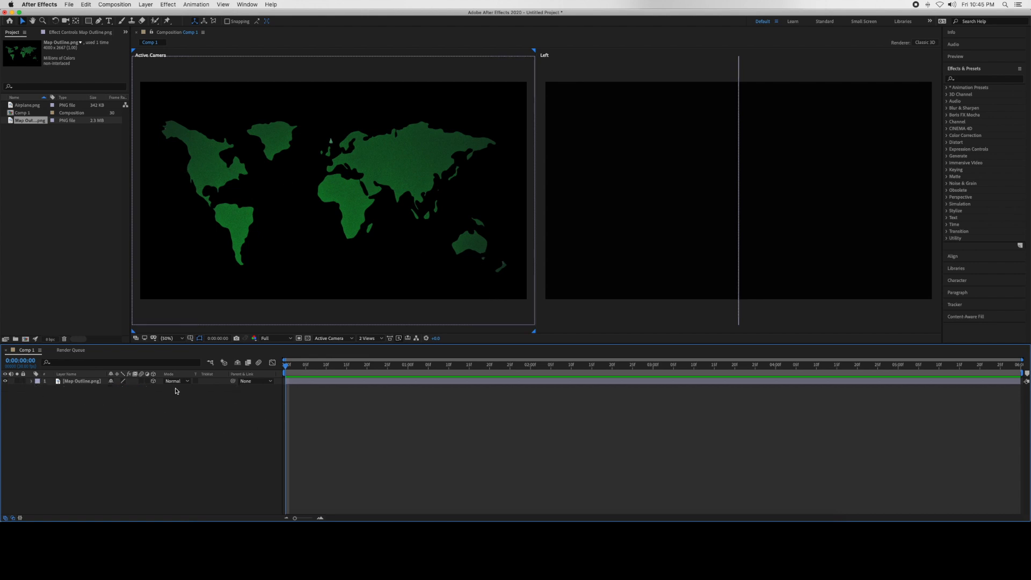
- Draw a curved yellow flight path from Australia to North America with the Pen tool, as a new shape layer
{"action": "left_click", "coordinate": [99, 21]}
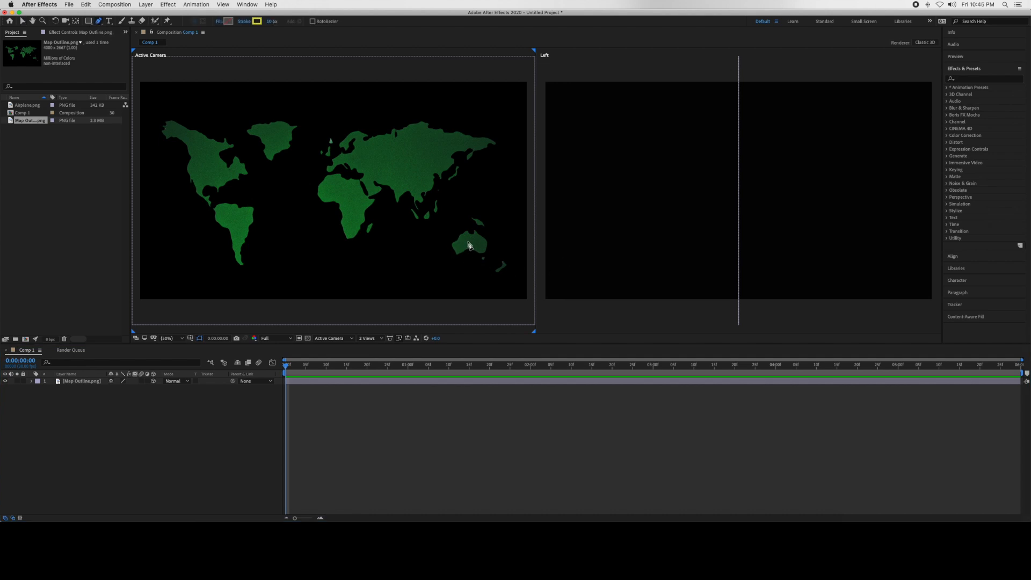
{"action": "left_click", "coordinate": [468, 243]}
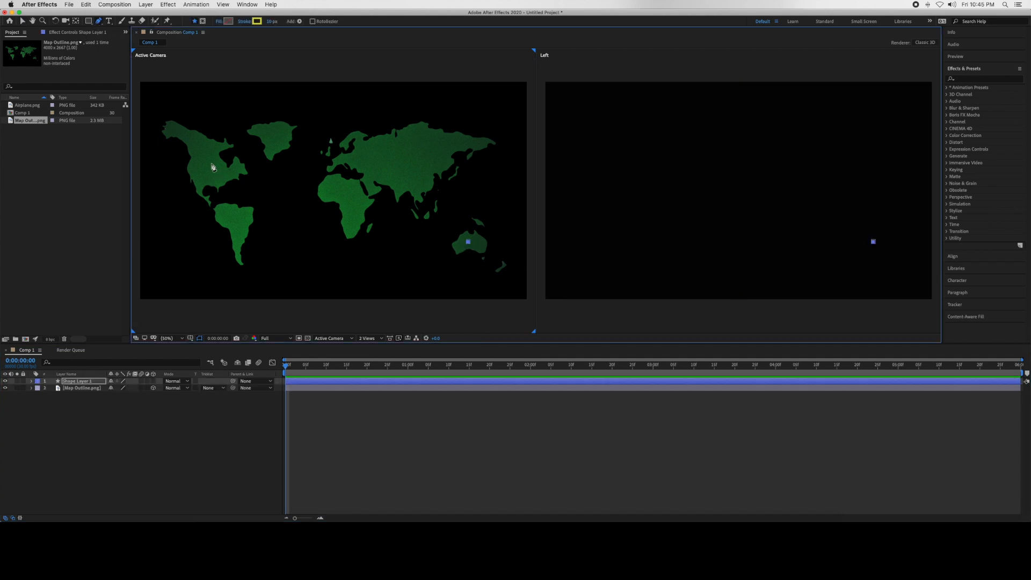
{"action": "left_click_drag", "start_coordinate": [210, 163], "coordinate": [59, 210]}
{"action": "key", "text": "v"}
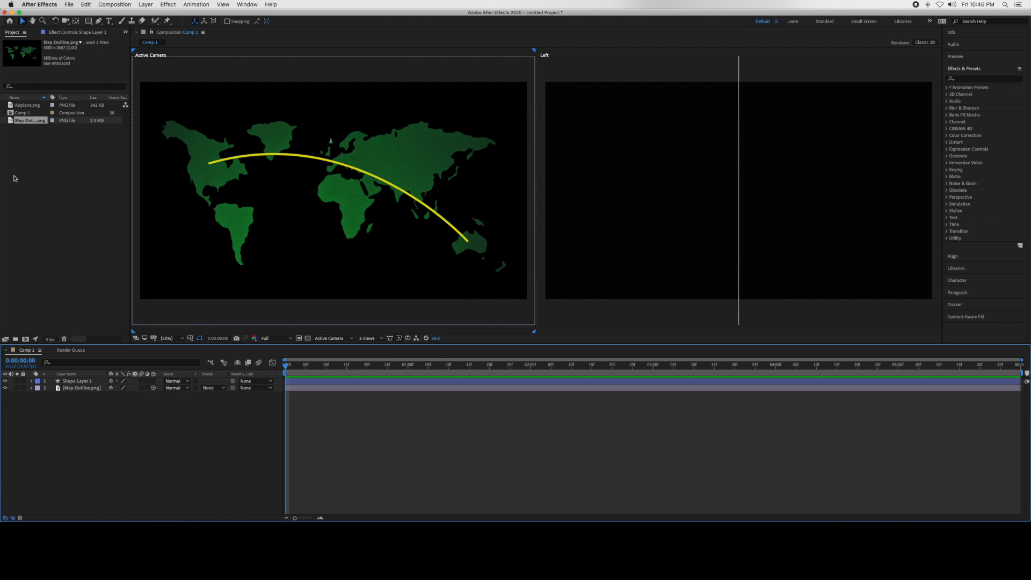
- Add Airplane.png above the shape layer in the timeline and make both layers 3D
{"action": "left_click_drag", "start_coordinate": [27, 105], "coordinate": [72, 382]}
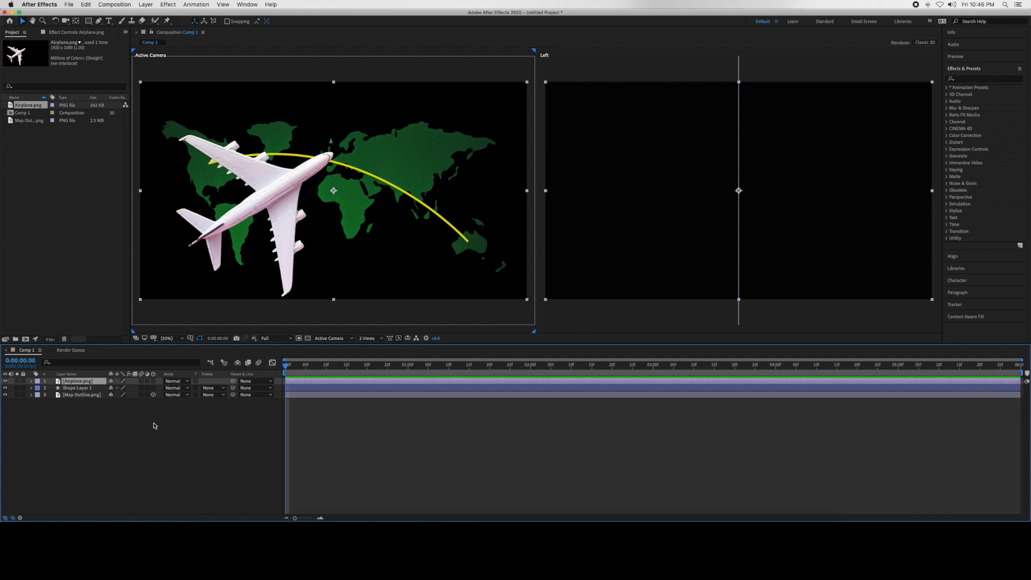
{"action": "left_click", "coordinate": [153, 381]}
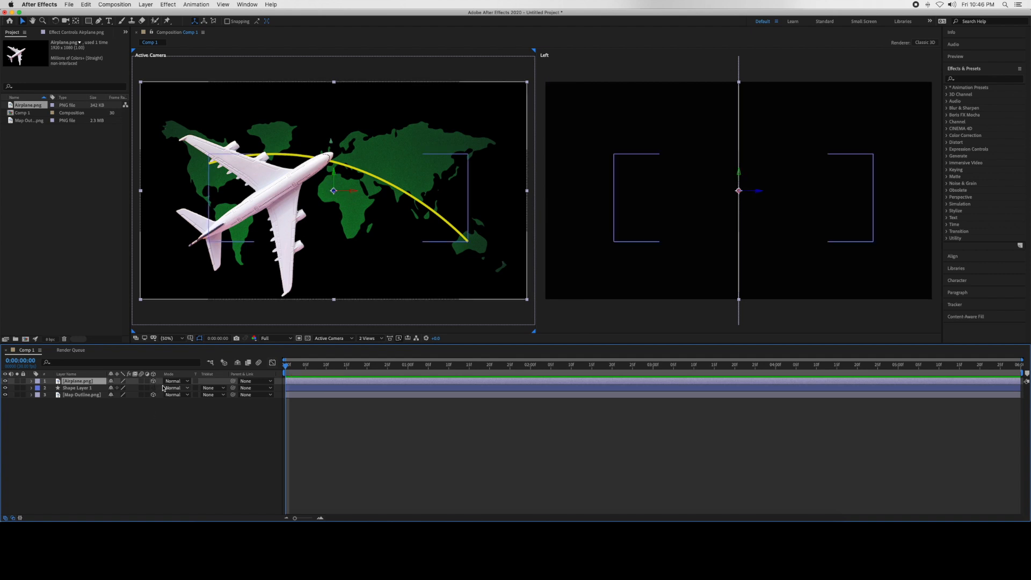
{"action": "left_click_drag", "start_coordinate": [154, 387], "coordinate": [154, 394]}
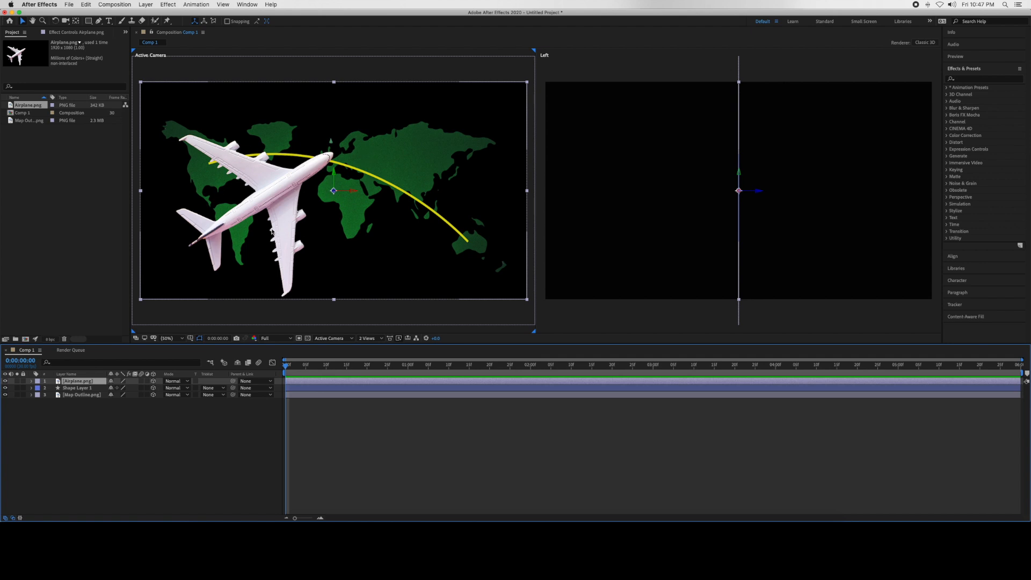
- Scale the airplane layer to 20% and deselect it
{"action": "key", "text": "s"}
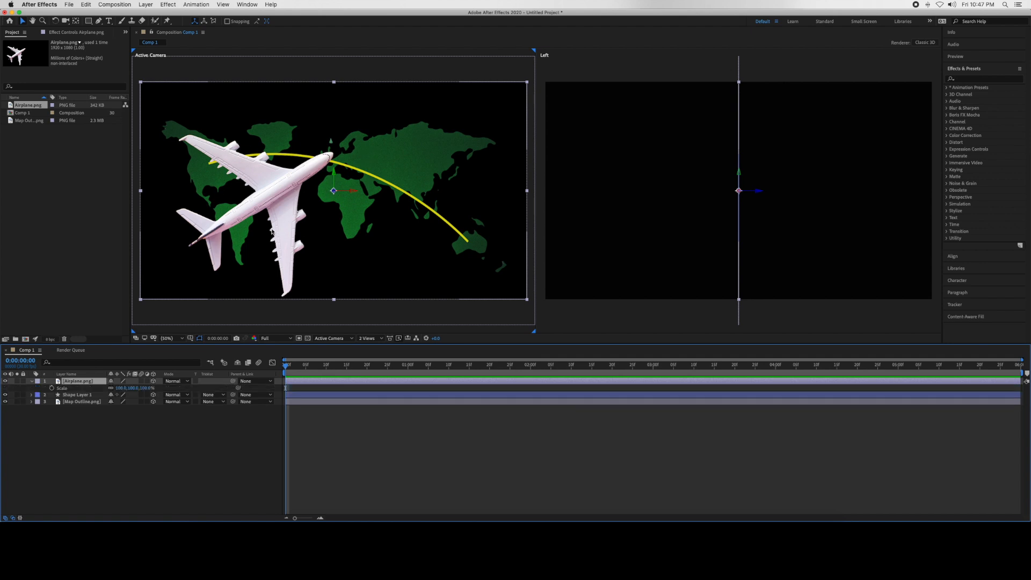
{"action": "left_click", "coordinate": [121, 388]}
{"action": "type", "text": "20"}
{"action": "key", "text": "Return"}
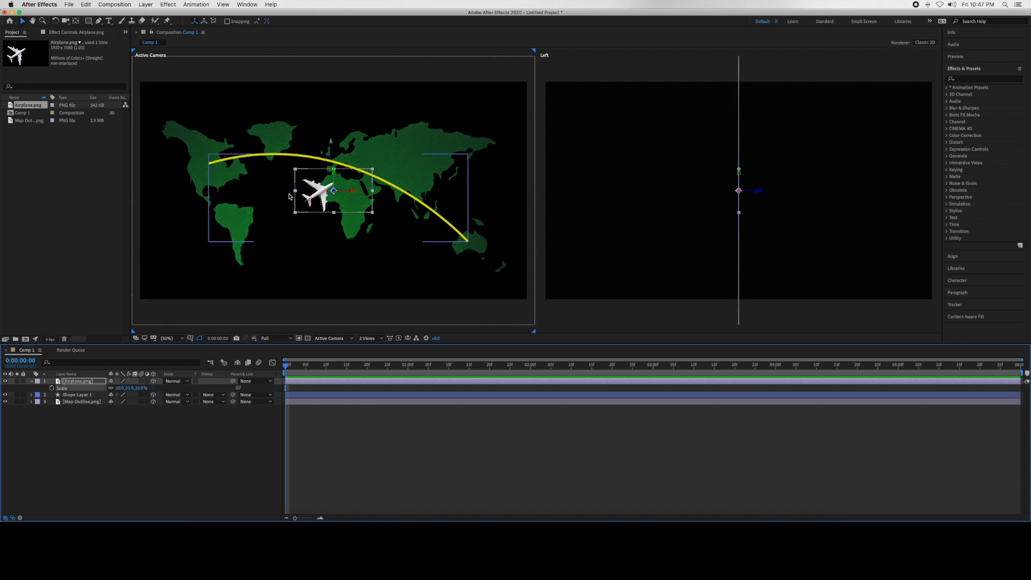
{"action": "left_click", "coordinate": [230, 454]}
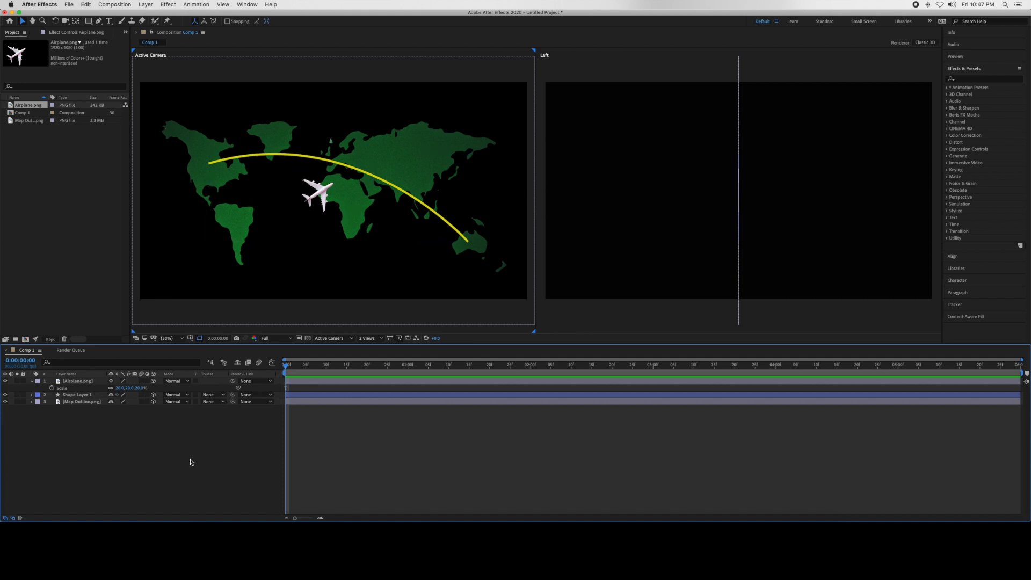
- Add a null object to the composition
{"action": "right_click", "coordinate": [132, 437]}
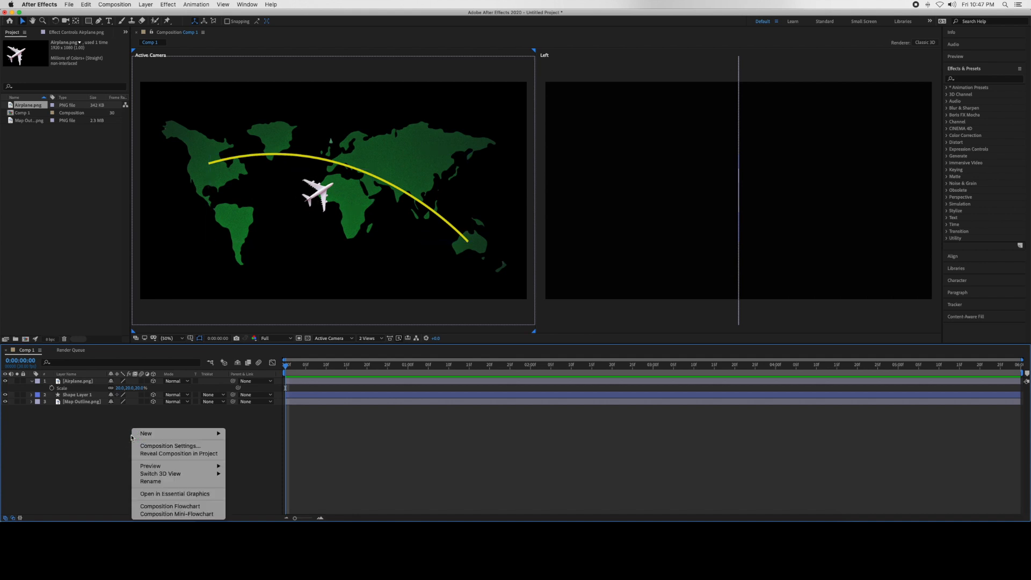
{"action": "mouse_move", "coordinate": [133, 434]}
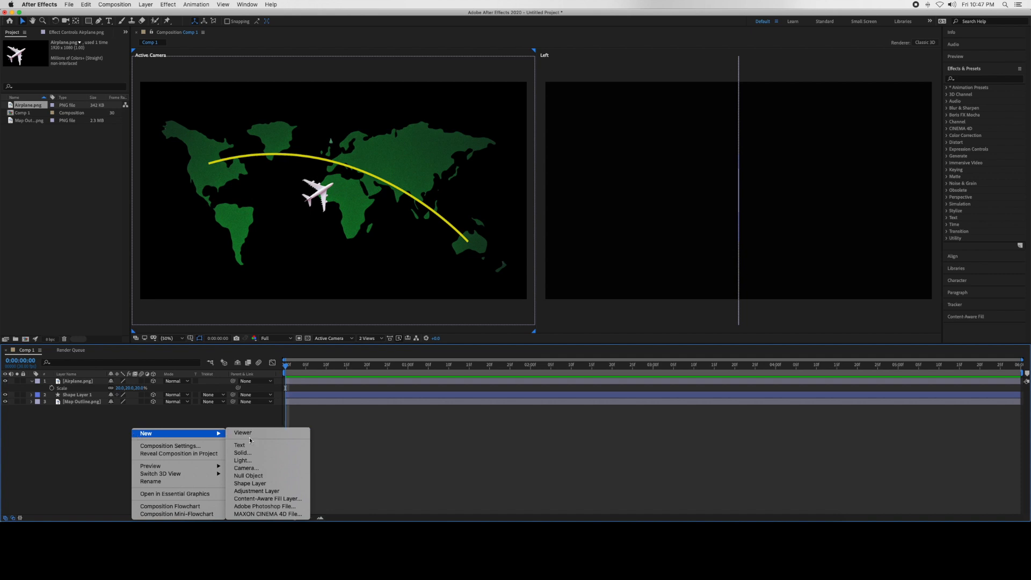
{"action": "left_click", "coordinate": [263, 477]}
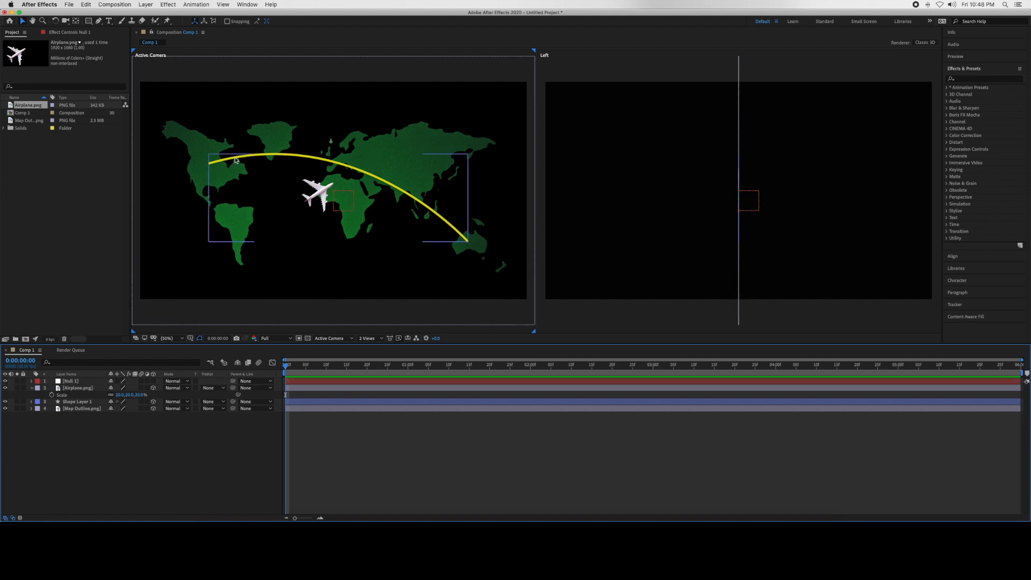
- Expand Shape Layer 1's contents down to Path 1 and copy its Path property
{"action": "left_click", "coordinate": [77, 402]}
{"action": "left_click", "coordinate": [31, 402]}
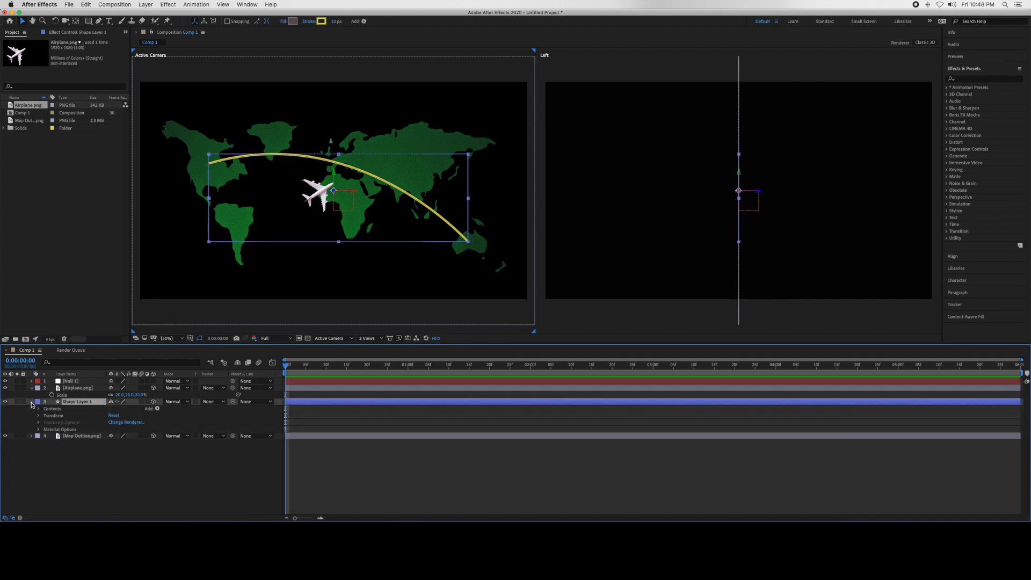
{"action": "left_click", "coordinate": [38, 409]}
{"action": "left_click", "coordinate": [45, 415]}
{"action": "left_click", "coordinate": [52, 423]}
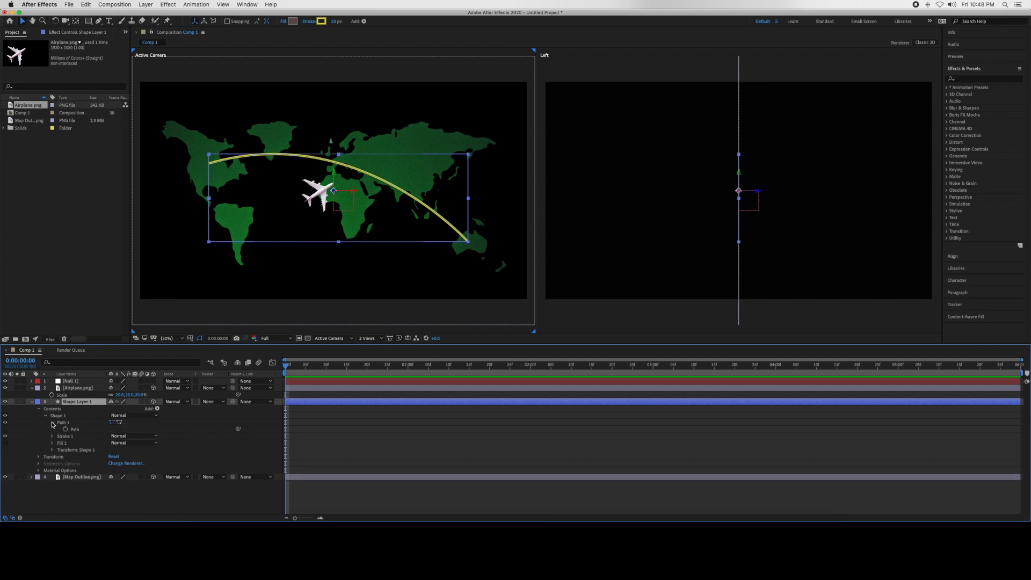
{"action": "left_click", "coordinate": [69, 429]}
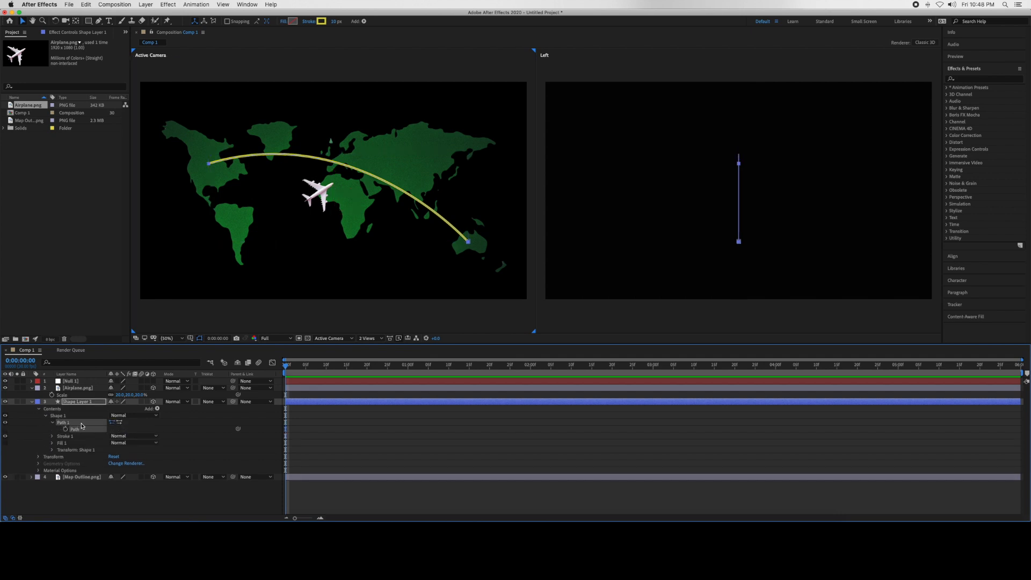
- Reveal Null 1's Position property and paste the copied flight path onto it as keyframes
{"action": "left_click", "coordinate": [68, 382]}
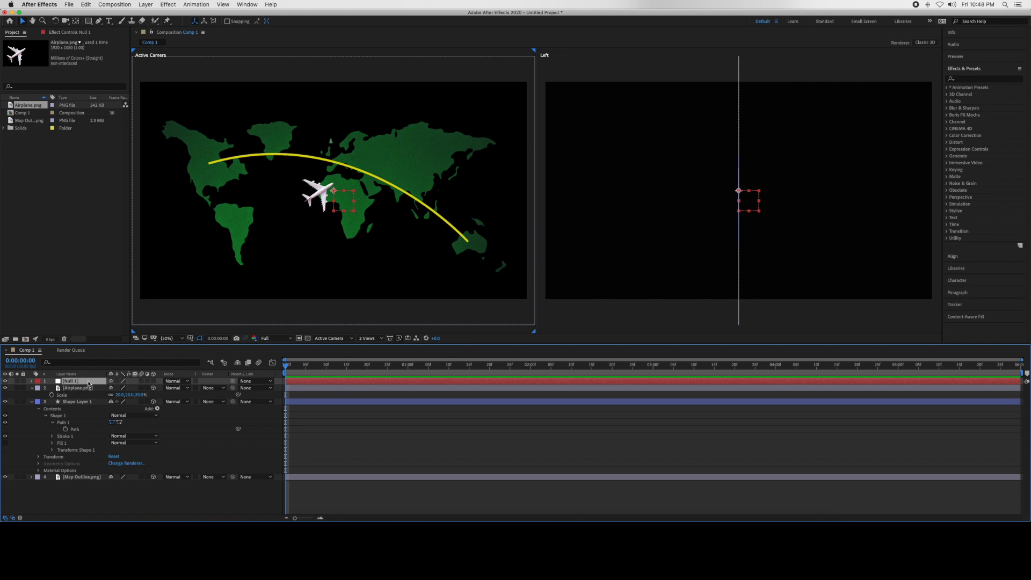
{"action": "key", "text": "p"}
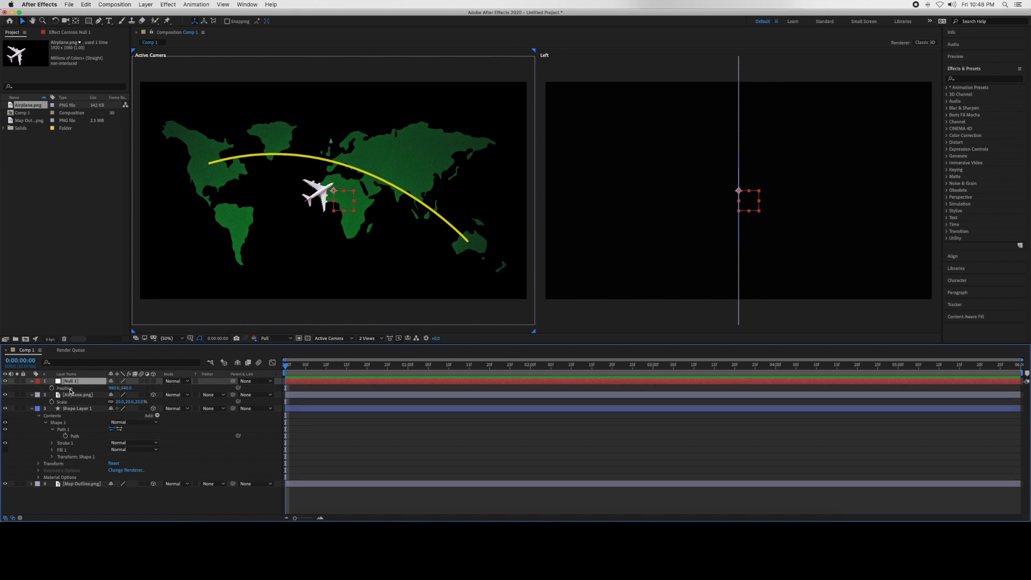
{"action": "left_click", "coordinate": [70, 389]}
{"action": "key", "text": "cmd+v"}
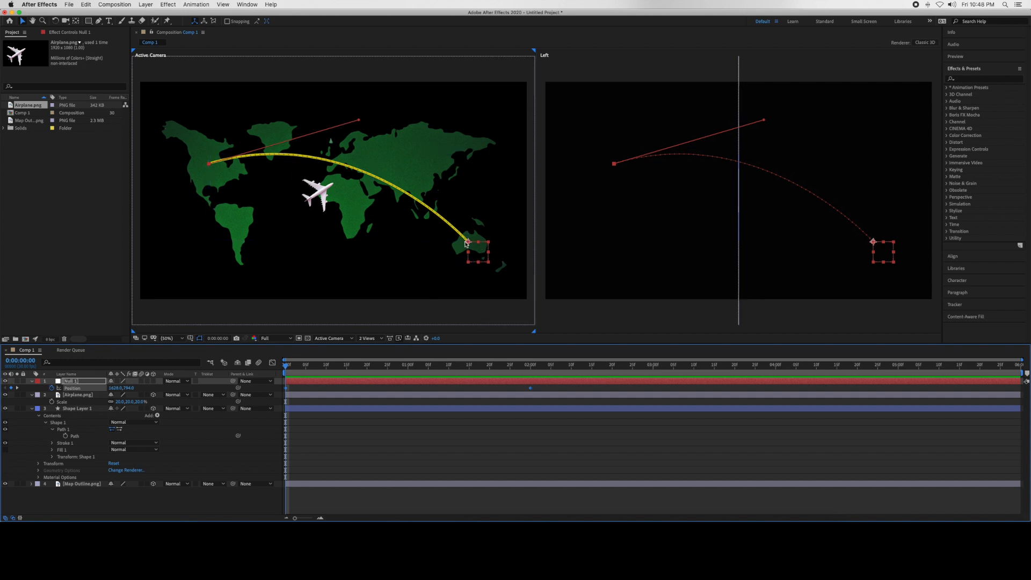
- Move Null 1's last Position keyframe to about 0:00:04:05, check the start of the motion and collapse the layer properties
{"action": "key", "text": "u"}
{"action": "key", "text": "u"}
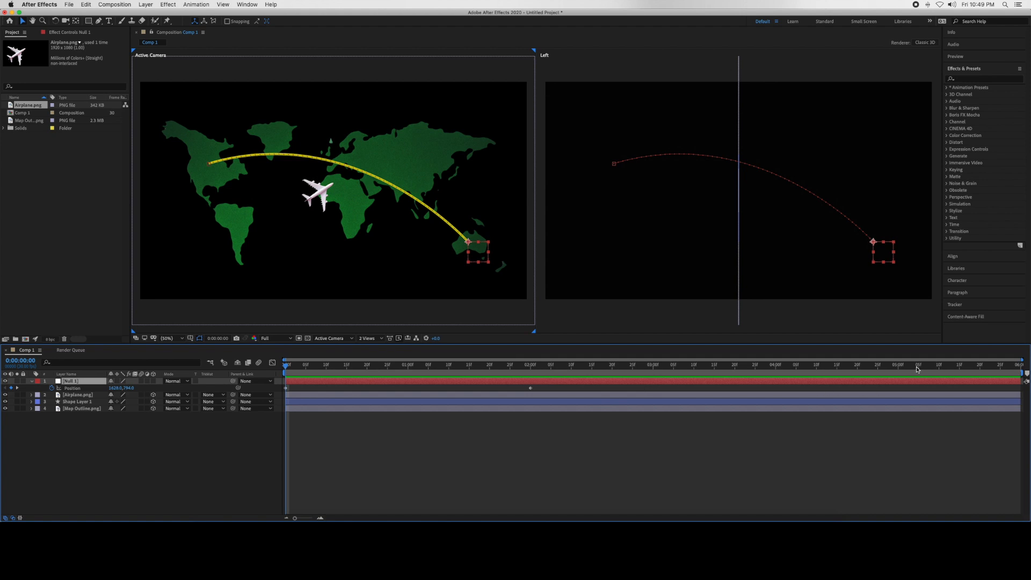
{"action": "left_click", "coordinate": [530, 390]}
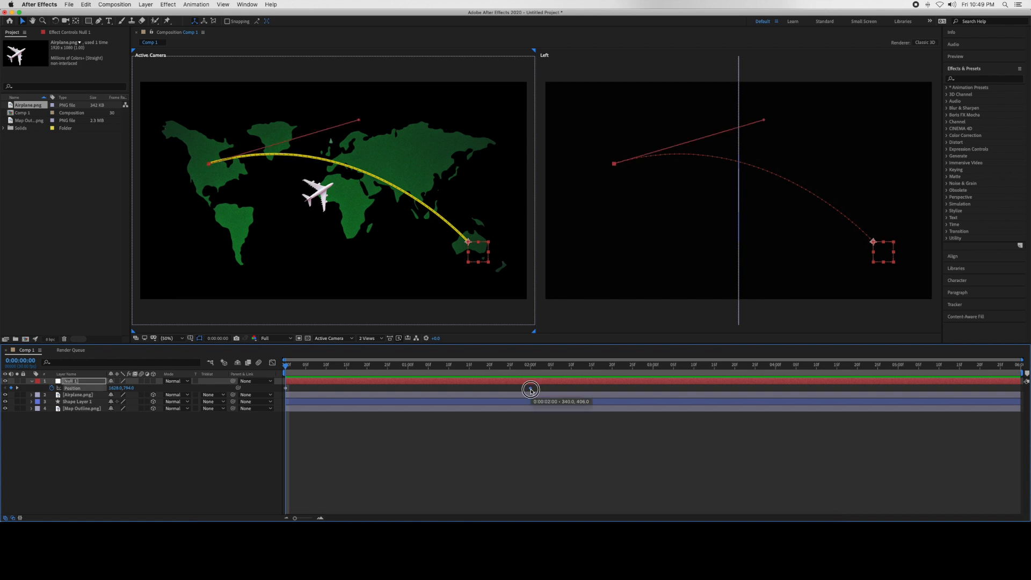
{"action": "left_click_drag", "start_coordinate": [530, 389], "coordinate": [797, 395]}
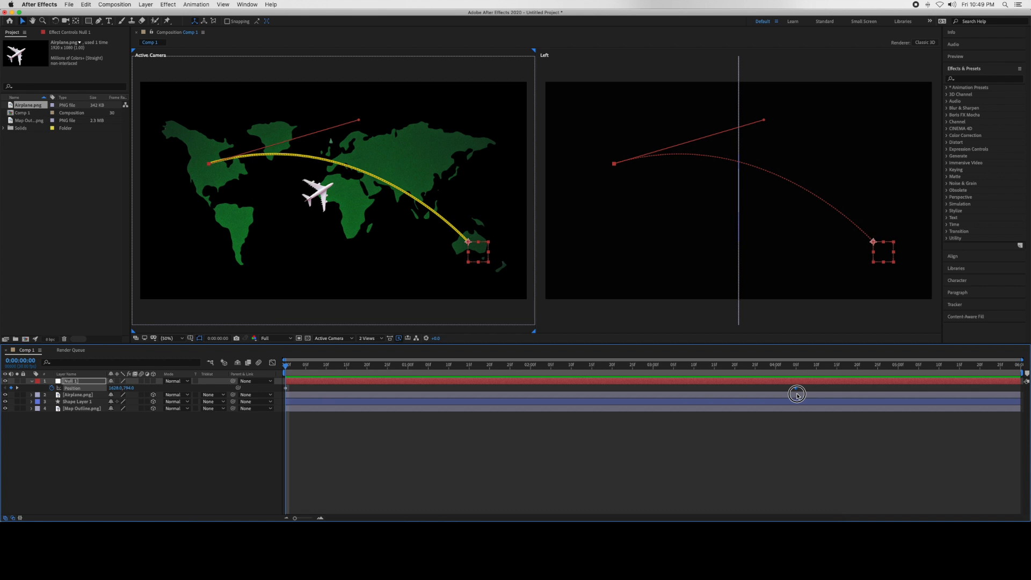
{"action": "left_click_drag", "start_coordinate": [796, 394], "coordinate": [797, 395]}
{"action": "mouse_move", "coordinate": [285, 366]}
{"action": "left_mouse_down"}
{"action": "mouse_move", "coordinate": [540, 403]}
{"action": "mouse_move", "coordinate": [407, 396]}
{"action": "mouse_move", "coordinate": [532, 412]}
{"action": "mouse_move", "coordinate": [797, 426]}
{"action": "mouse_move", "coordinate": [281, 382]}
{"action": "left_mouse_up"}
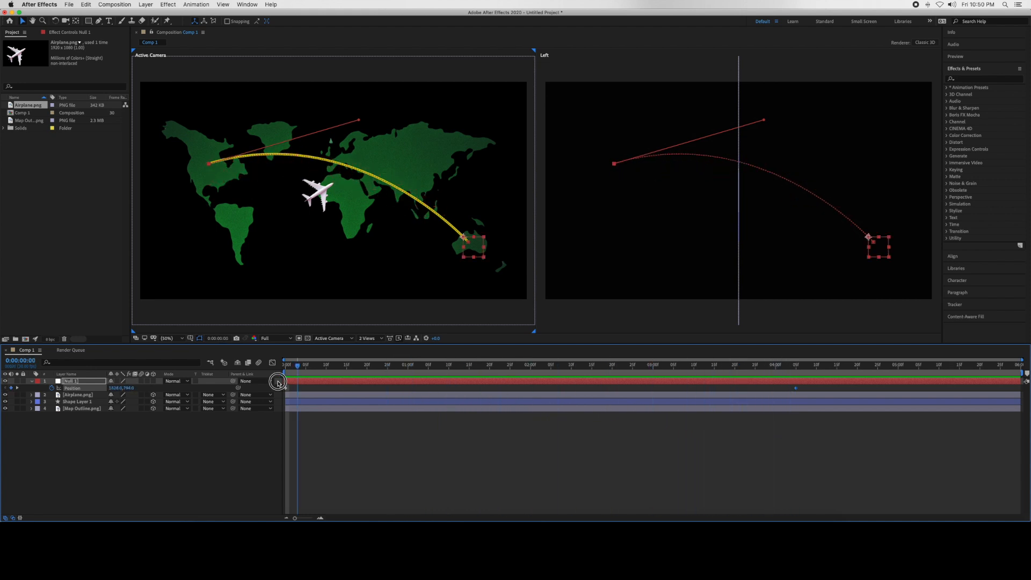
{"action": "left_click", "coordinate": [64, 434]}
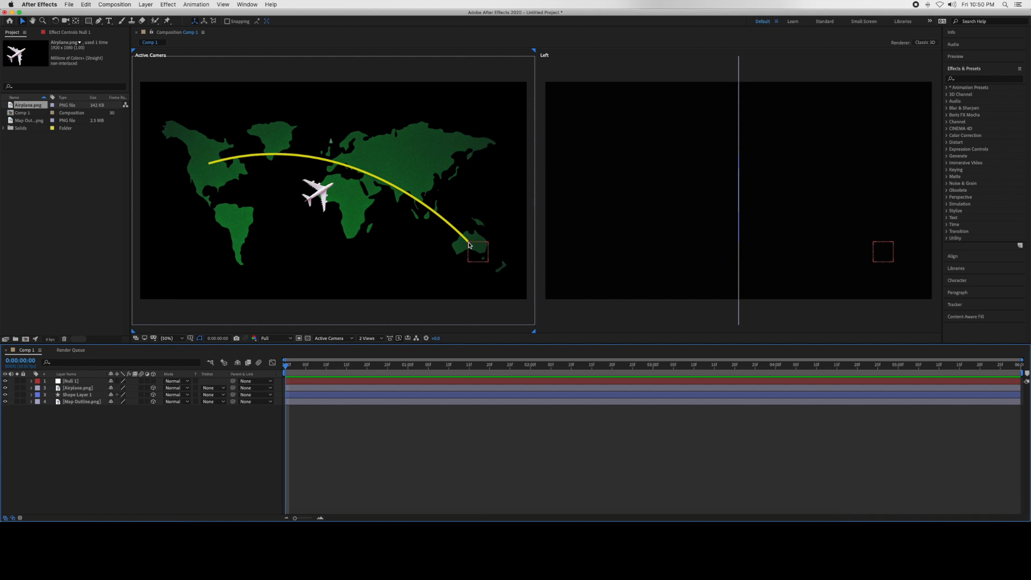
- Reveal the airplane layer's Position and move the airplane onto the flight path's Australian end
{"action": "left_click", "coordinate": [319, 193]}
{"action": "key", "text": "p"}
{"action": "left_click_drag", "start_coordinate": [319, 194], "coordinate": [466, 240]}
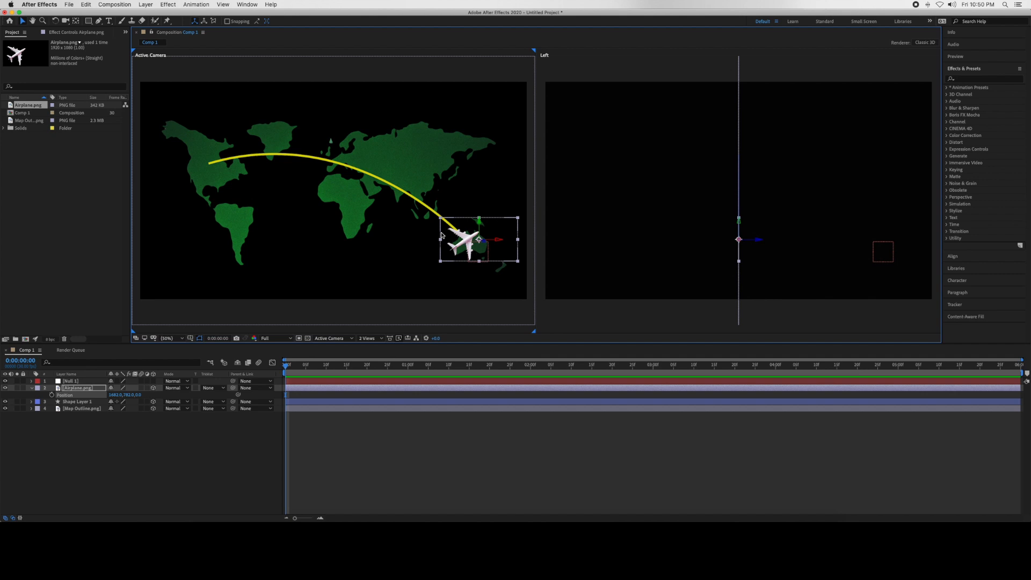
- Move the airplane's anchor point to its tail and reposition the airplane so the tail sits on the flight path's Australian end
{"action": "left_click", "coordinate": [76, 21]}
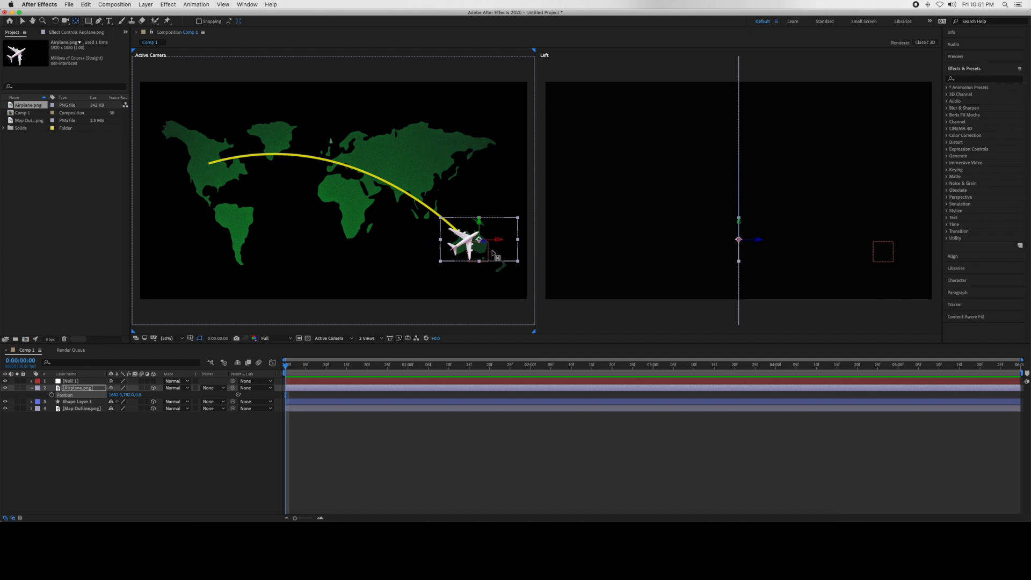
{"action": "left_click_drag", "start_coordinate": [480, 239], "coordinate": [455, 250]}
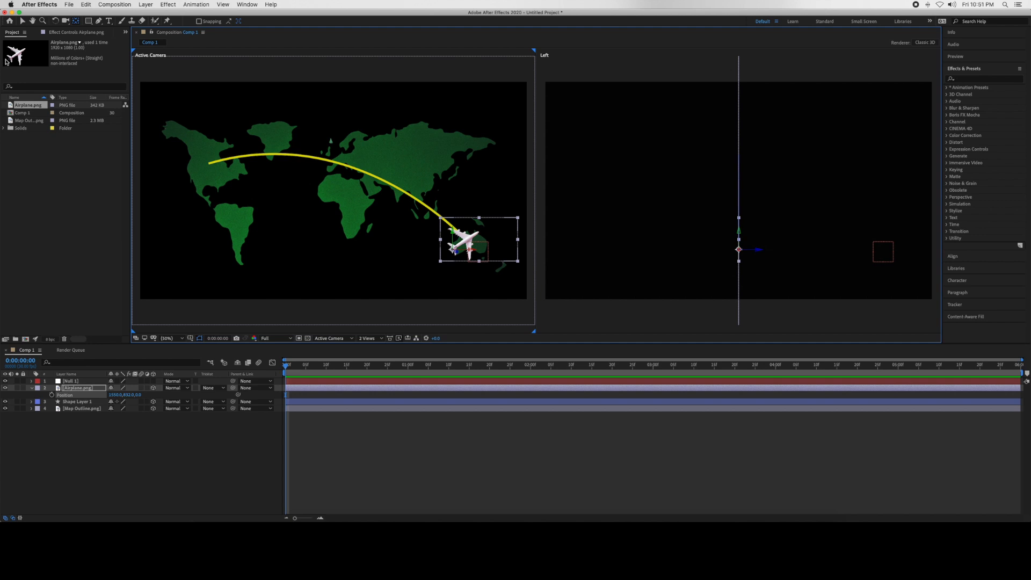
{"action": "left_click", "coordinate": [23, 22]}
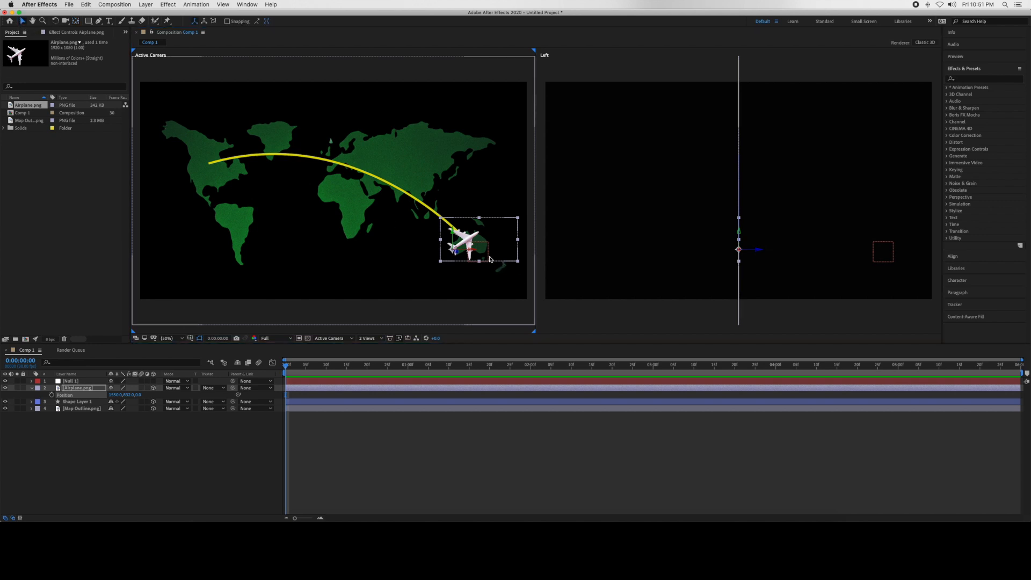
{"action": "left_click_drag", "start_coordinate": [470, 237], "coordinate": [482, 232]}
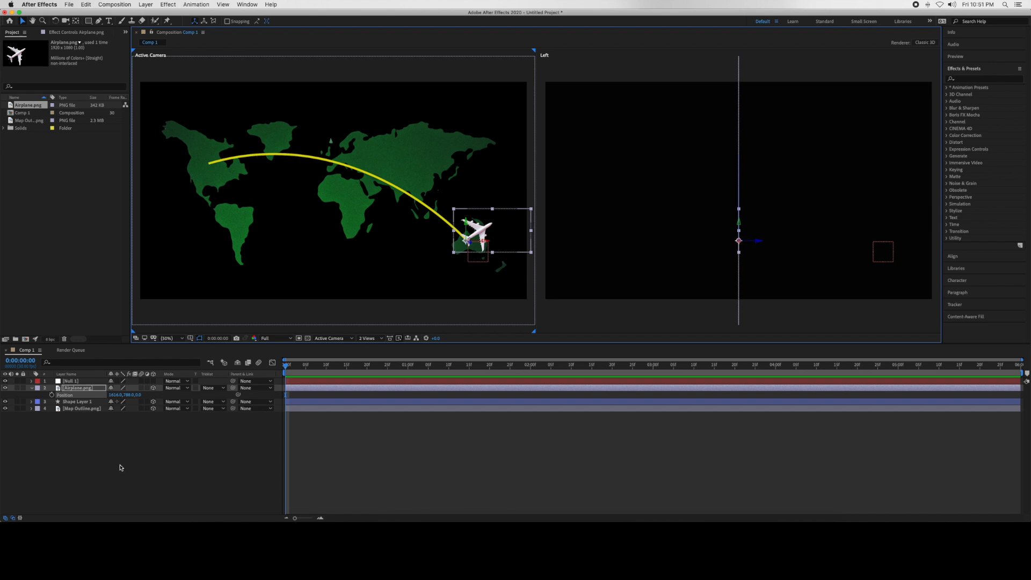
- Make Null 1 a 3D layer and rotate the airplane's Z Orientation so its nose points along the flight path
{"action": "left_click", "coordinate": [153, 380]}
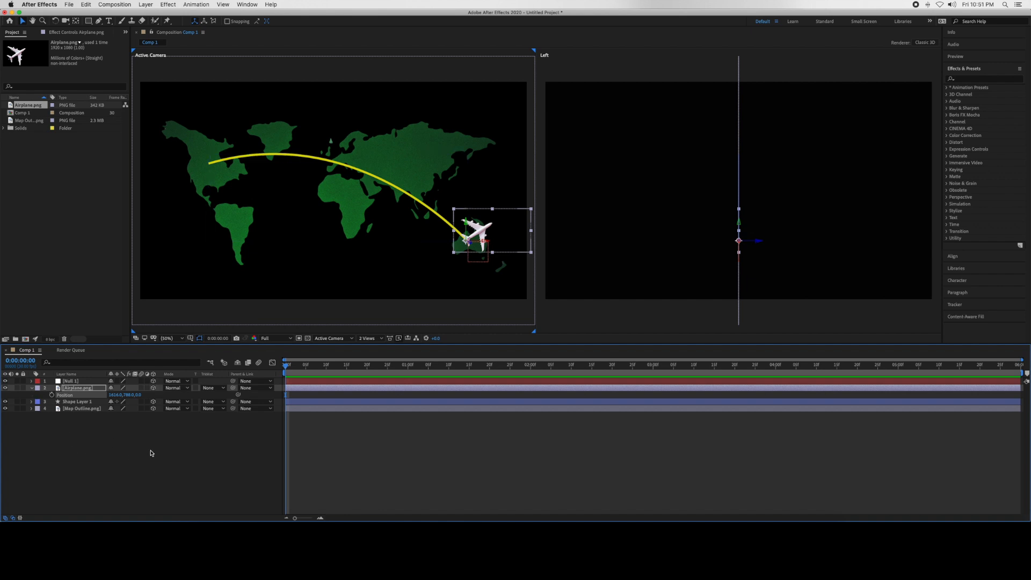
{"action": "left_click", "coordinate": [32, 388]}
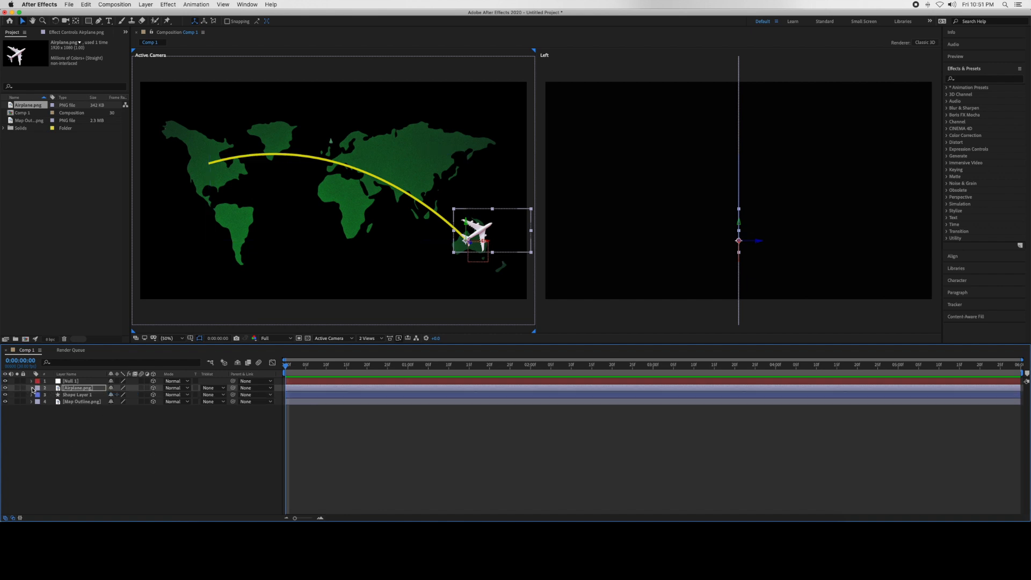
{"action": "left_click", "coordinate": [32, 388]}
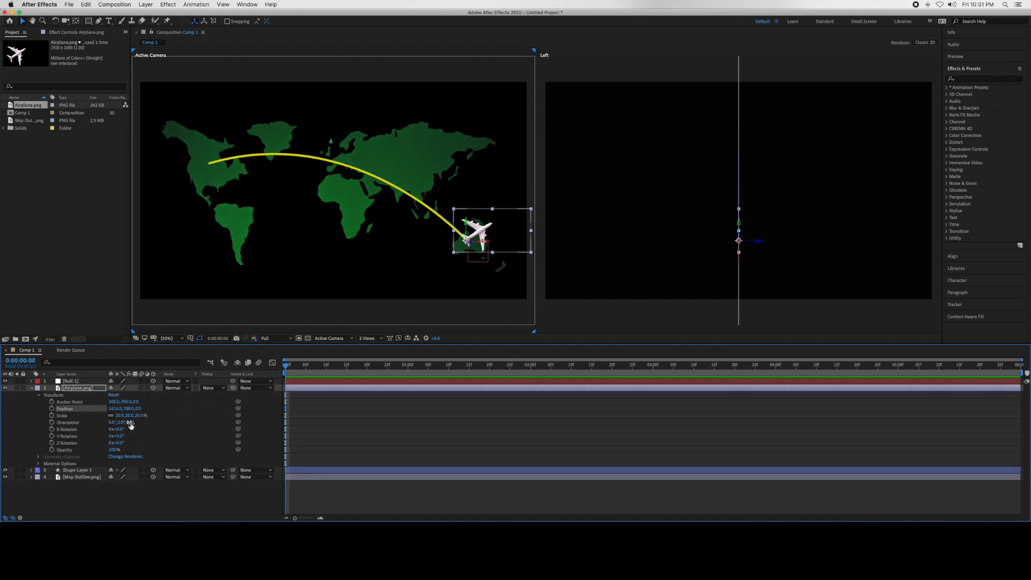
{"action": "left_click_drag", "start_coordinate": [130, 425], "coordinate": [88, 423]}
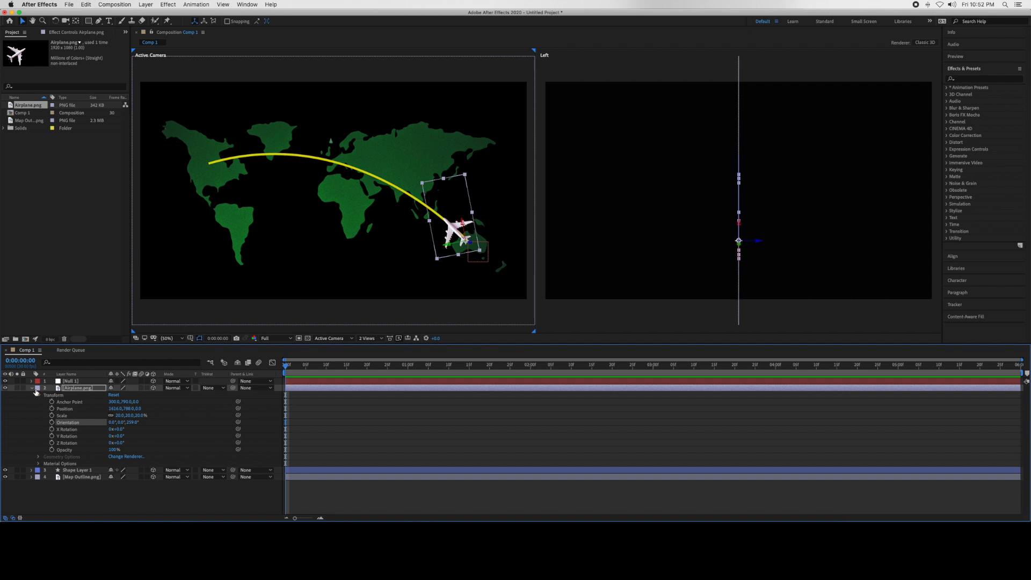
{"action": "left_click", "coordinate": [32, 388]}
{"action": "left_click", "coordinate": [155, 471]}
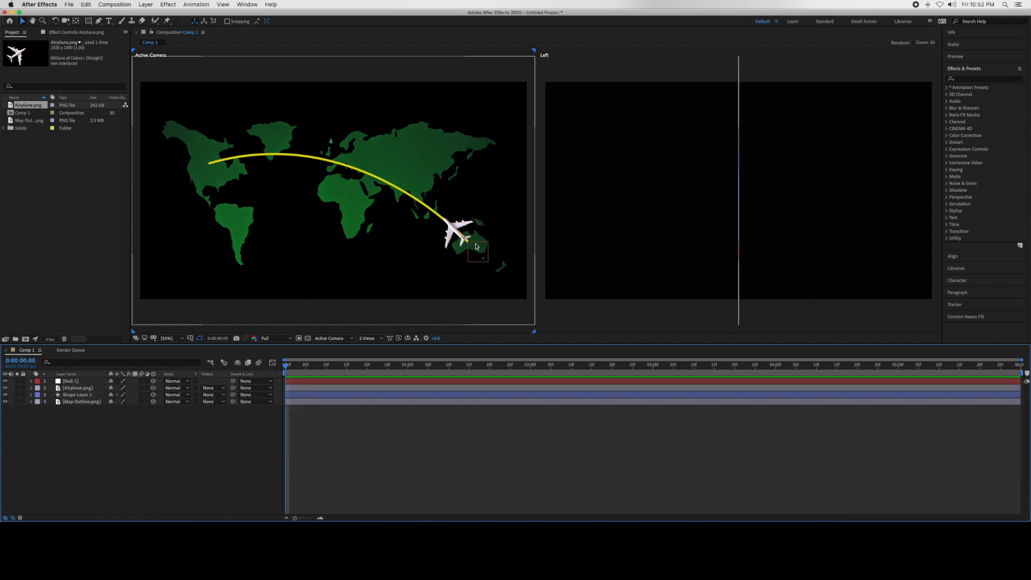
- Reveal the Position properties of the airplane and Null 1 and link the airplane's Position to Null 1's Position
{"action": "left_click", "coordinate": [71, 388]}
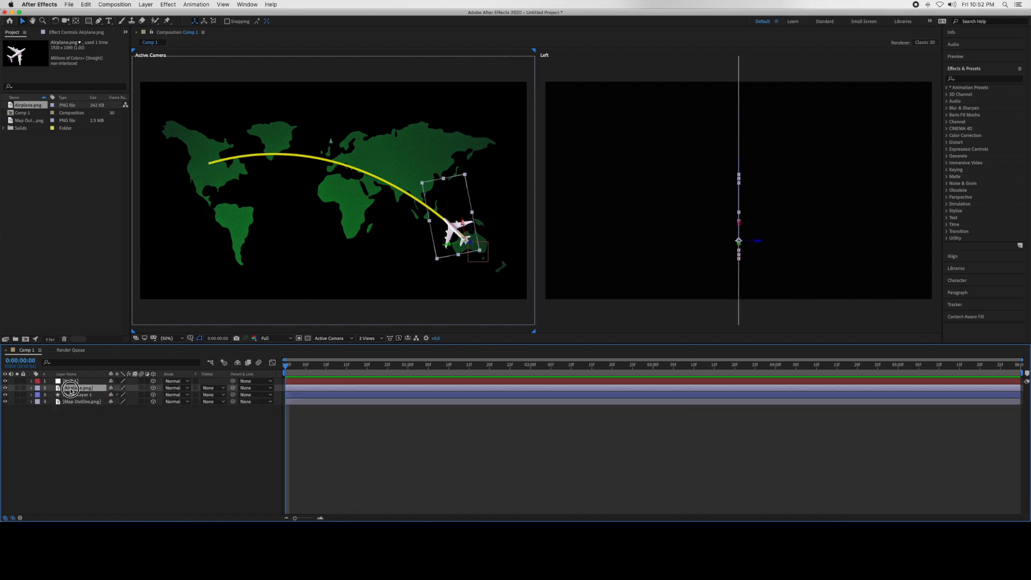
{"action": "key", "text": "p"}
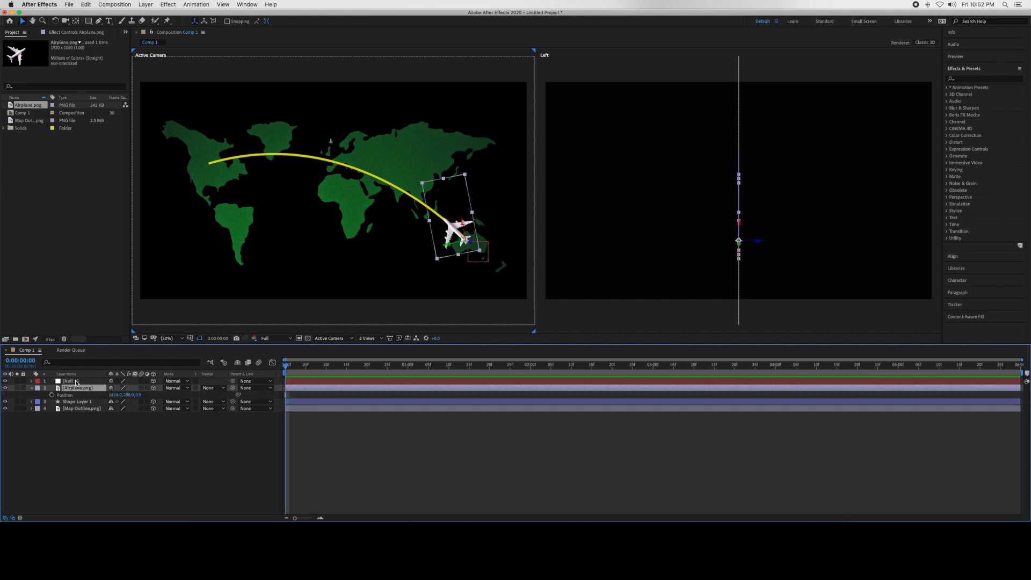
{"action": "left_click", "coordinate": [75, 381]}
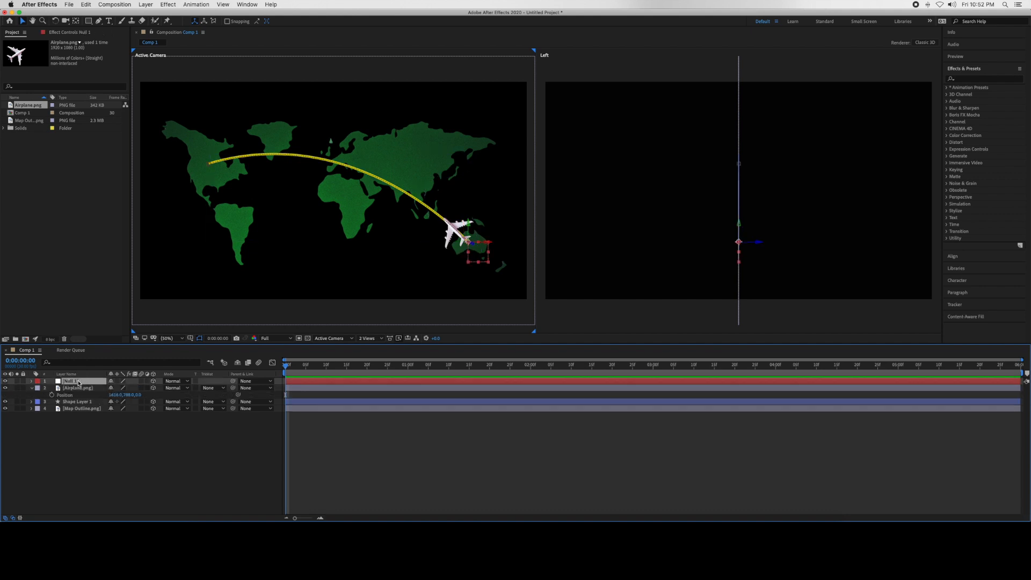
{"action": "key", "text": "p"}
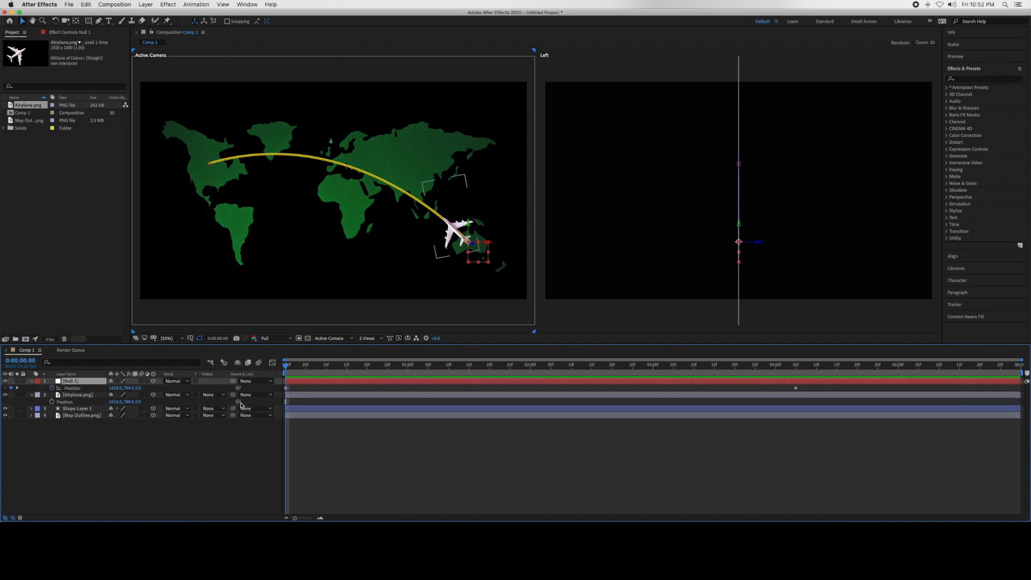
{"action": "left_click_drag", "start_coordinate": [239, 404], "coordinate": [76, 391]}
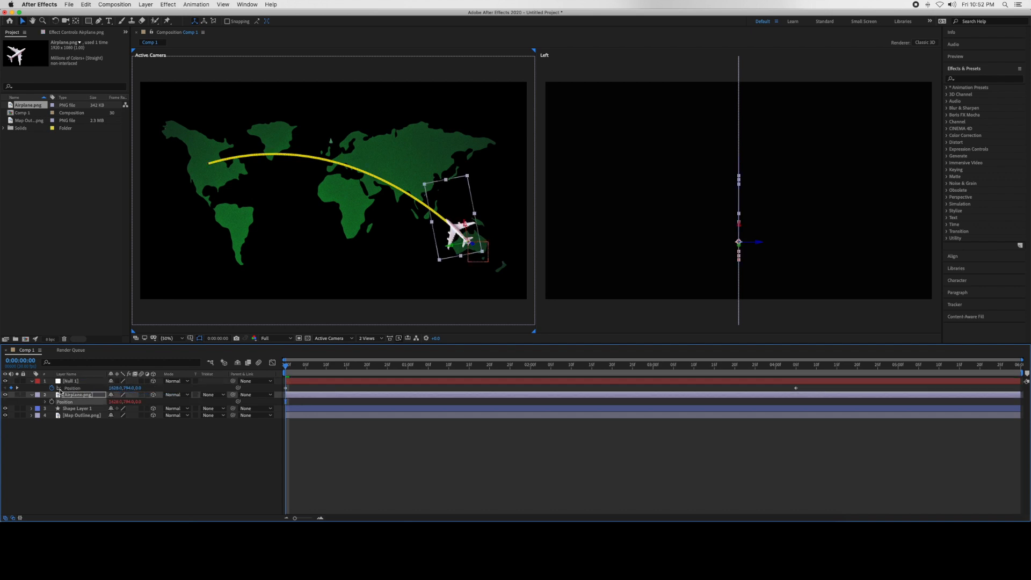
- Preview the airplane's movement along the flight path and return to 0:00:00:00
{"action": "key", "text": "space"}
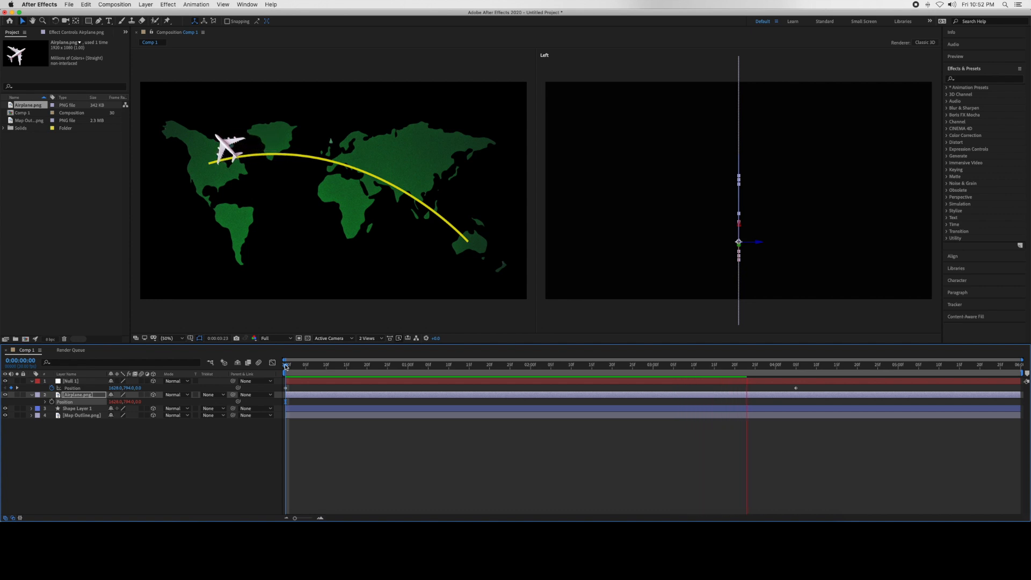
{"action": "key", "text": "space"}
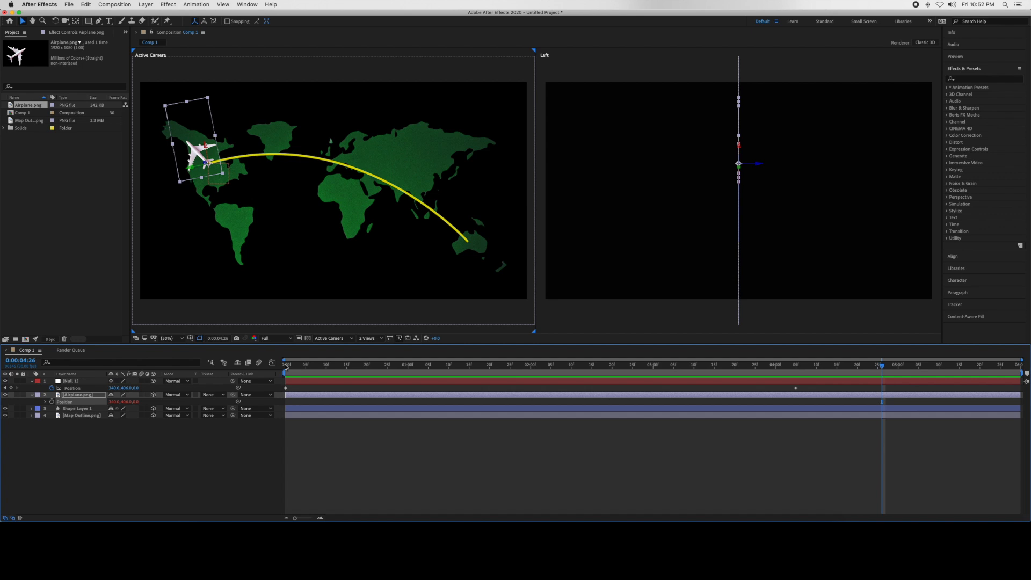
{"action": "left_click", "coordinate": [285, 367]}
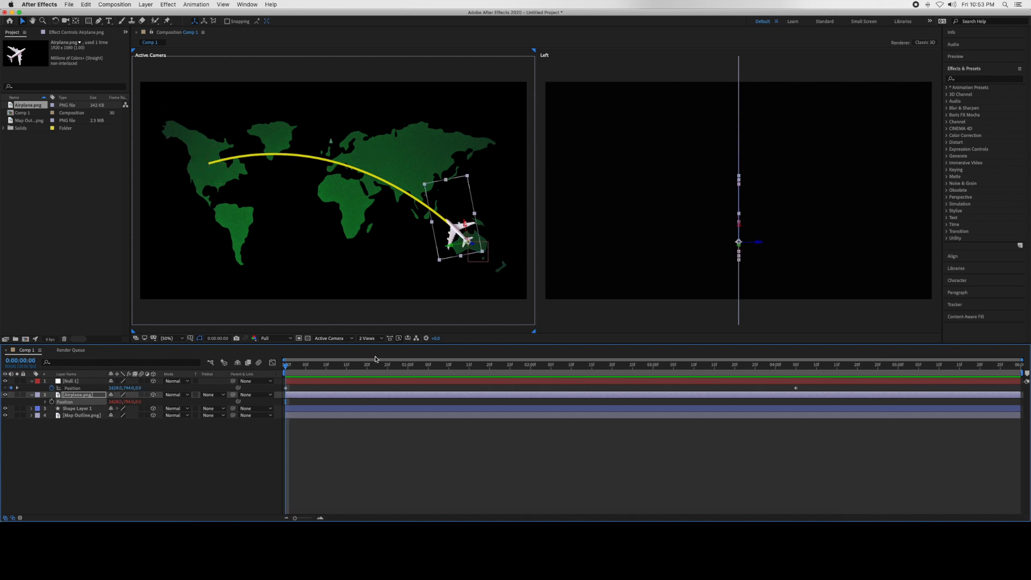
- Set the airplane layer's Auto-Orientation to Orient Along Path
{"action": "left_click", "coordinate": [83, 402]}
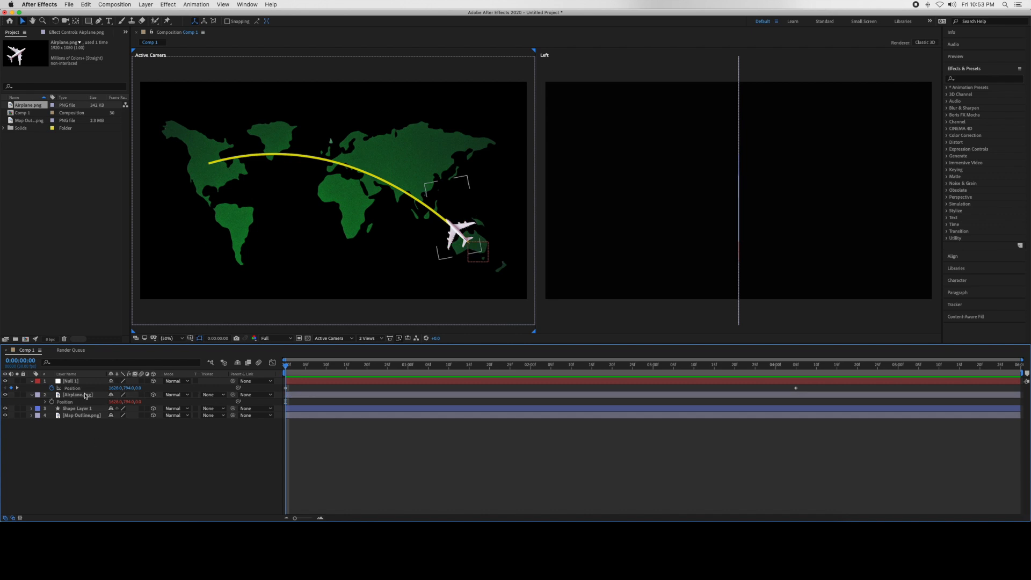
{"action": "left_click", "coordinate": [85, 395]}
{"action": "right_click", "coordinate": [88, 396]}
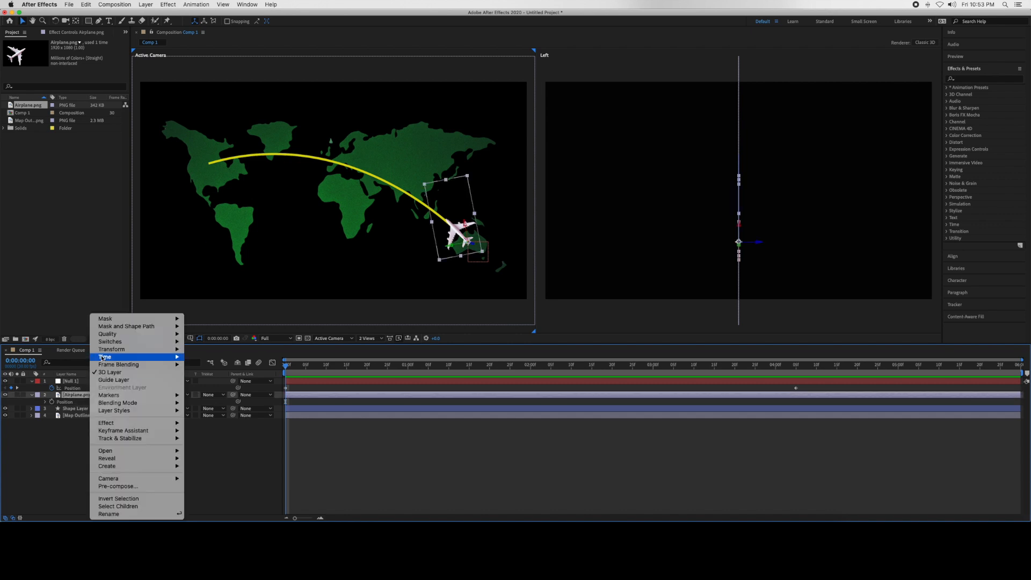
{"action": "mouse_move", "coordinate": [178, 354]}
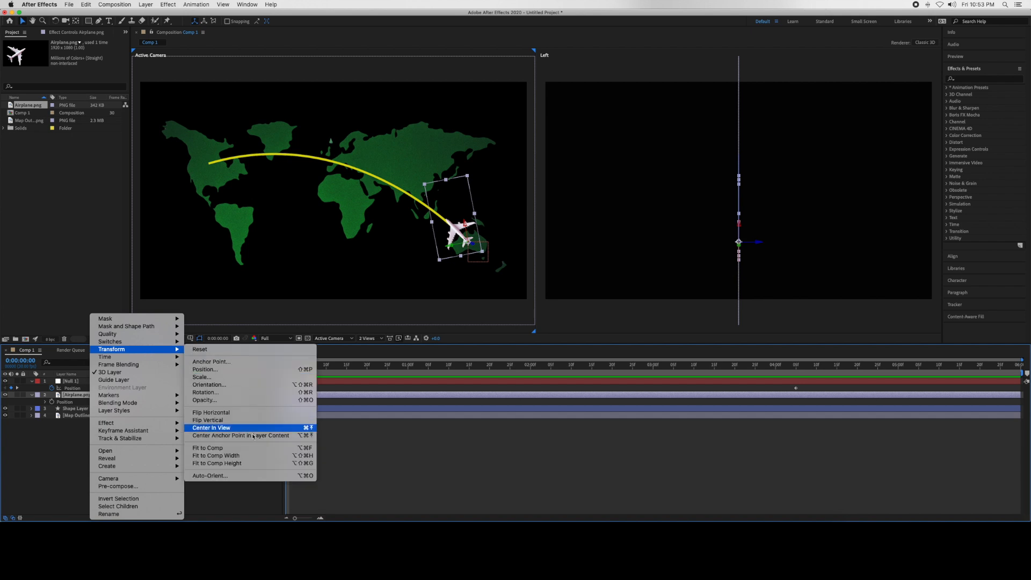
{"action": "left_click", "coordinate": [255, 480]}
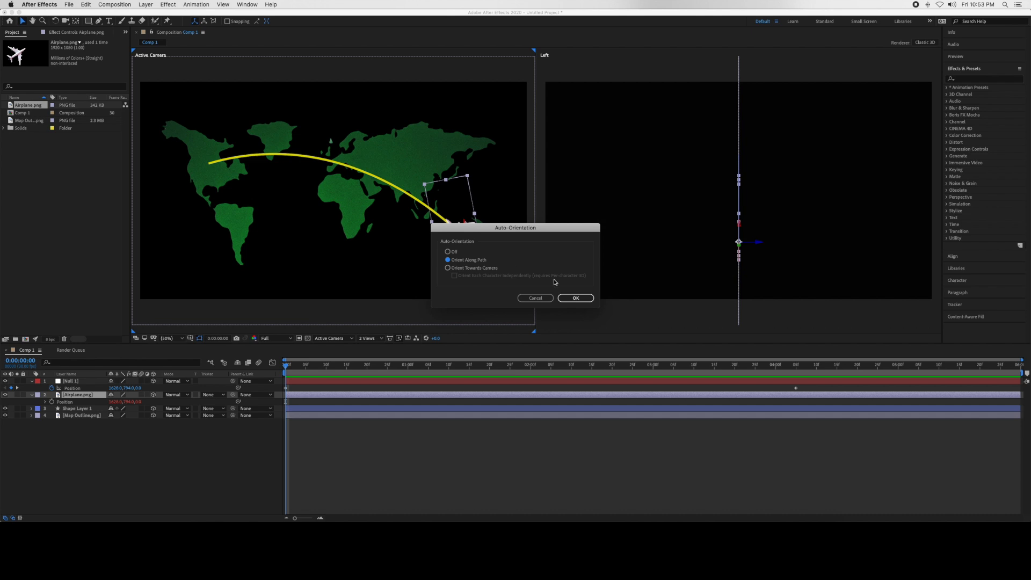
{"action": "left_click", "coordinate": [583, 298]}
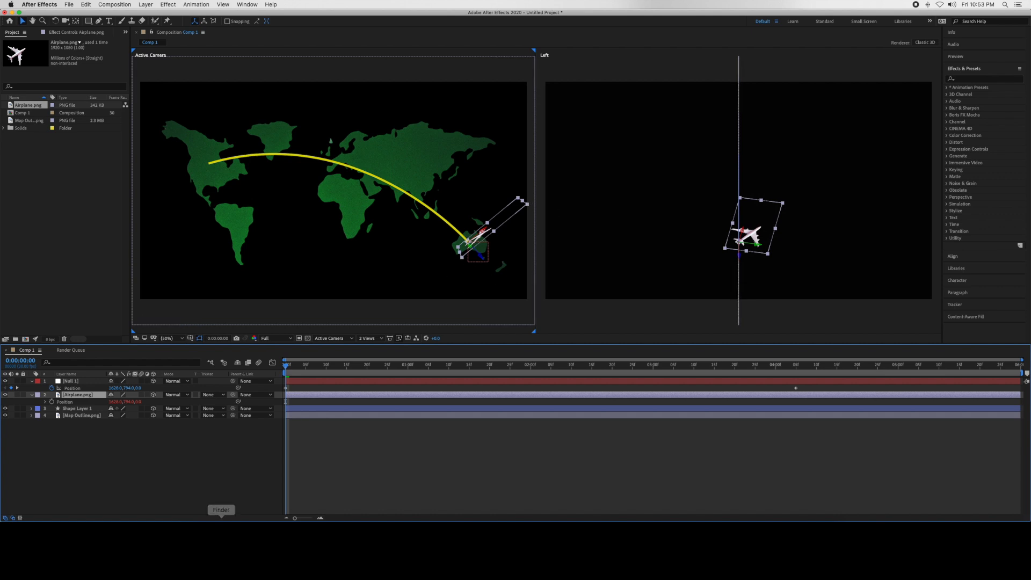
- Set the airplane's Y Orientation to 90° and adjust its Z Orientation to 210° so it faces along the path
{"action": "left_click", "coordinate": [217, 505]}
{"action": "left_click", "coordinate": [31, 394]}
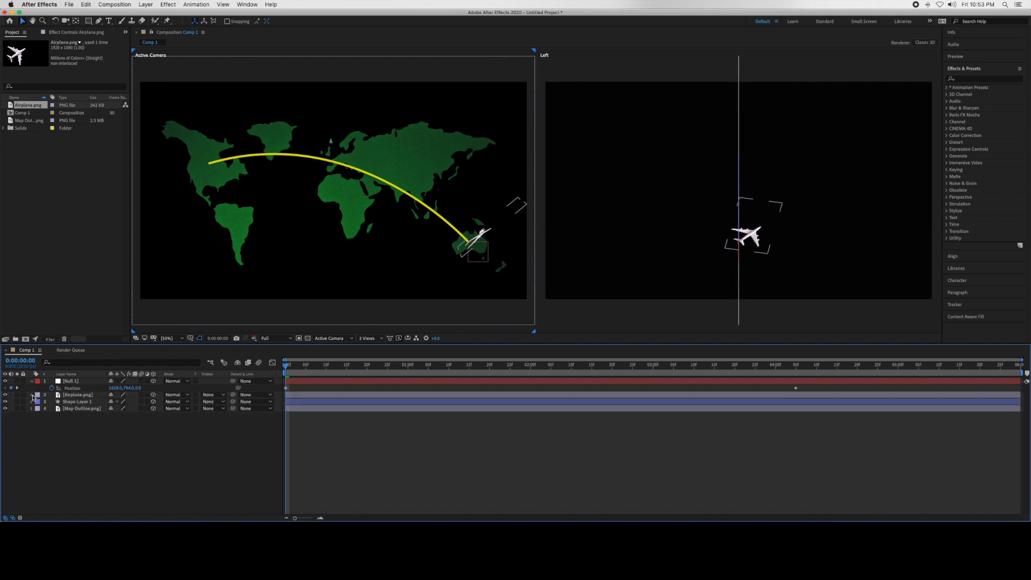
{"action": "left_click", "coordinate": [33, 395]}
{"action": "left_click", "coordinate": [80, 398]}
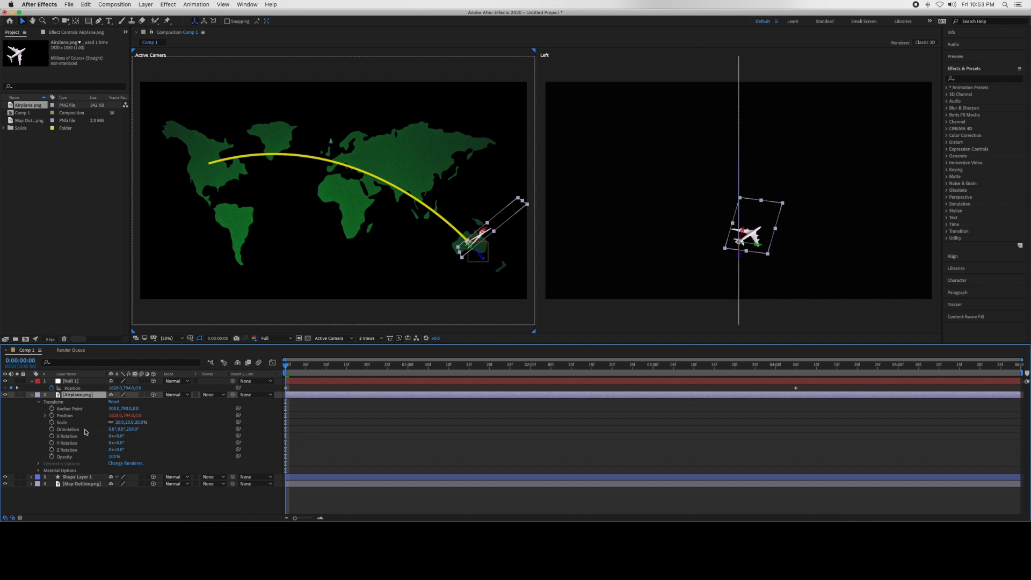
{"action": "left_click", "coordinate": [121, 429]}
{"action": "type", "text": "90"}
{"action": "key", "text": "Return"}
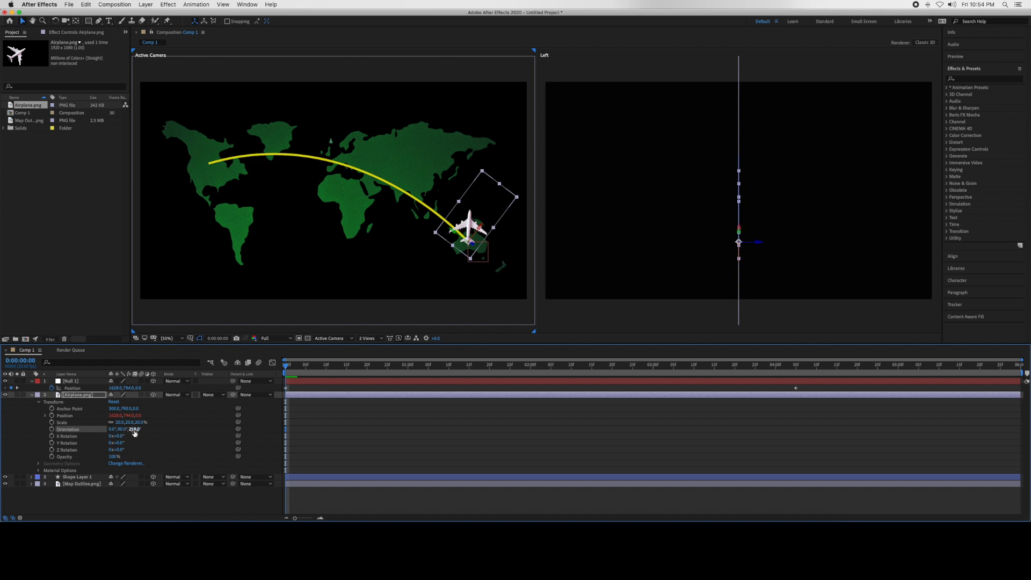
{"action": "left_click_drag", "start_coordinate": [134, 429], "coordinate": [116, 431]}
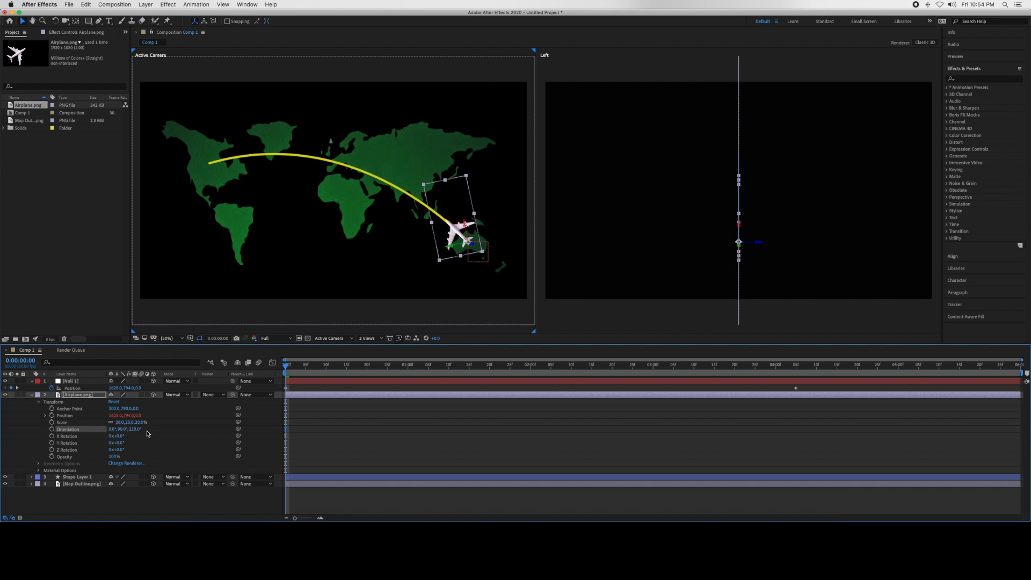
- Preview the flight, fine-tune the airplane's Z Orientation to 209° and check the motion again from the start
{"action": "key", "text": "space"}
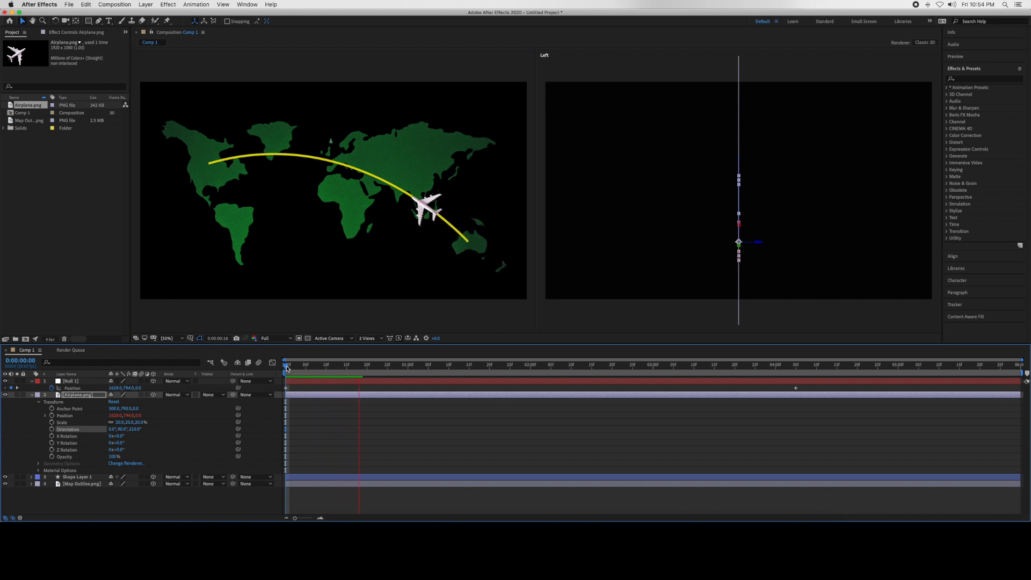
{"action": "key", "text": "space"}
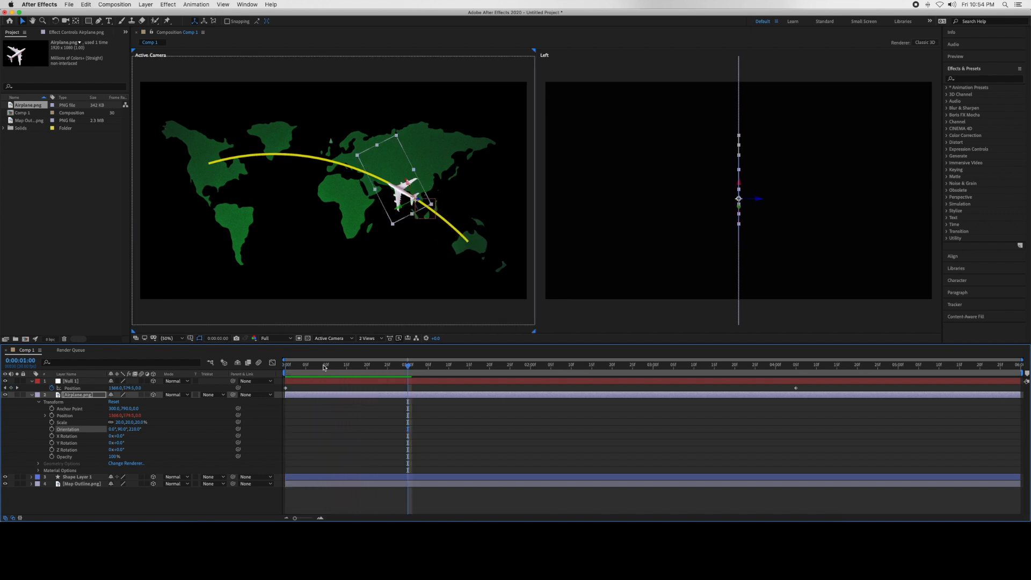
{"action": "left_click_drag", "start_coordinate": [409, 369], "coordinate": [279, 377]}
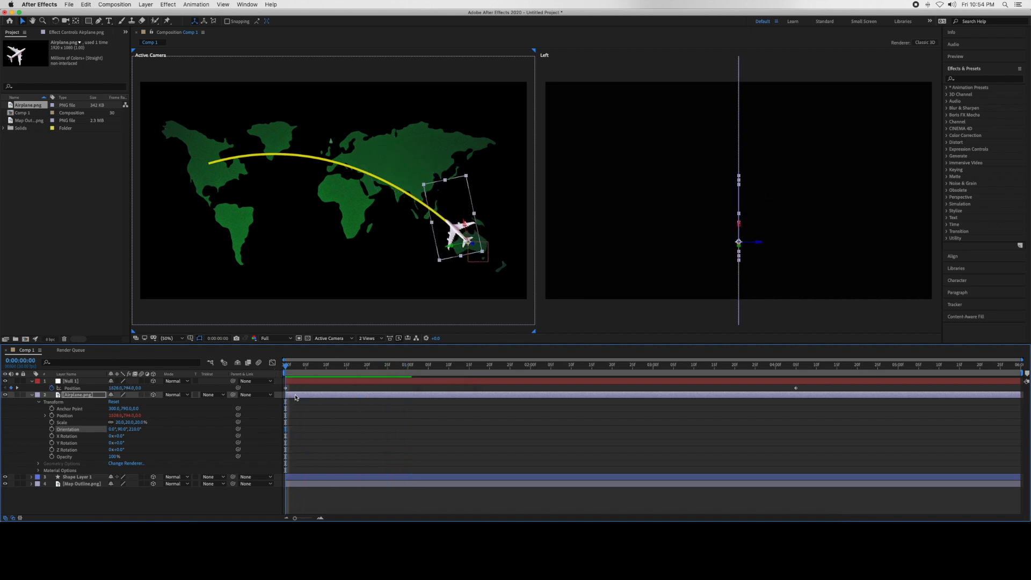
{"action": "left_click_drag", "start_coordinate": [133, 430], "coordinate": [133, 432]}
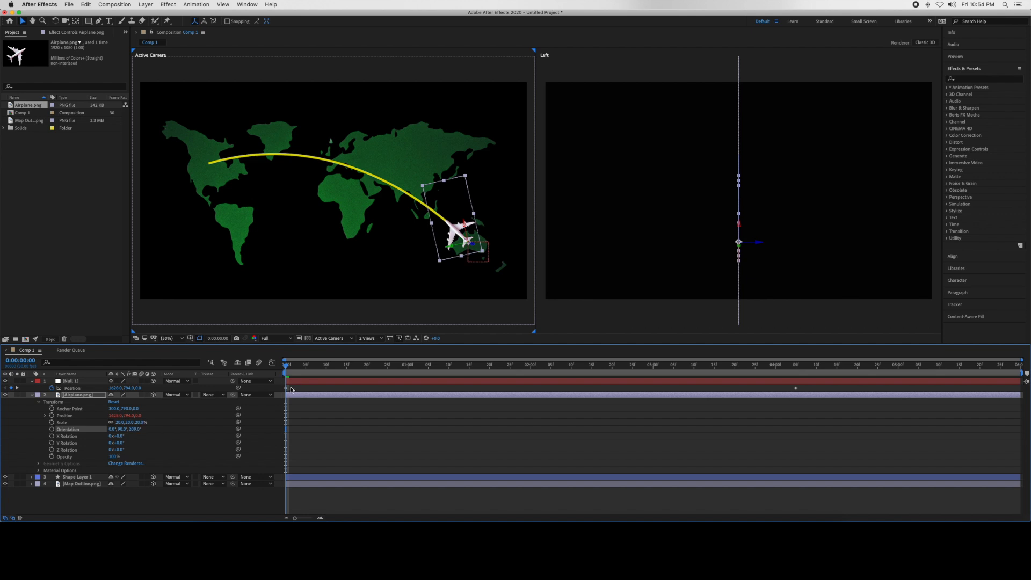
{"action": "key", "text": "space"}
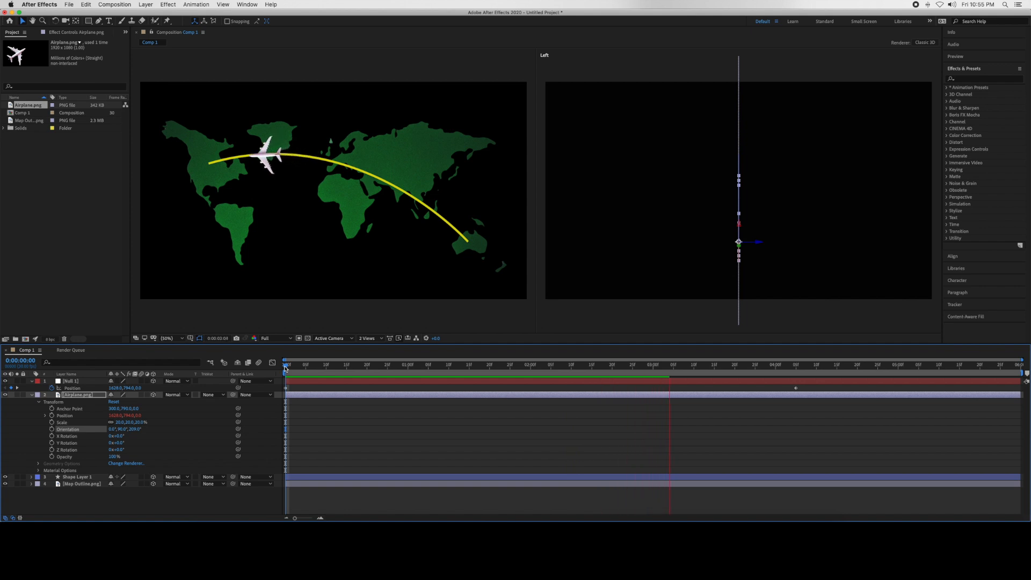
{"action": "left_click", "coordinate": [285, 368]}
- Select both of Null 1's Position keyframes and open their keyframe options
{"action": "left_click_drag", "start_coordinate": [807, 385], "coordinate": [277, 403]}
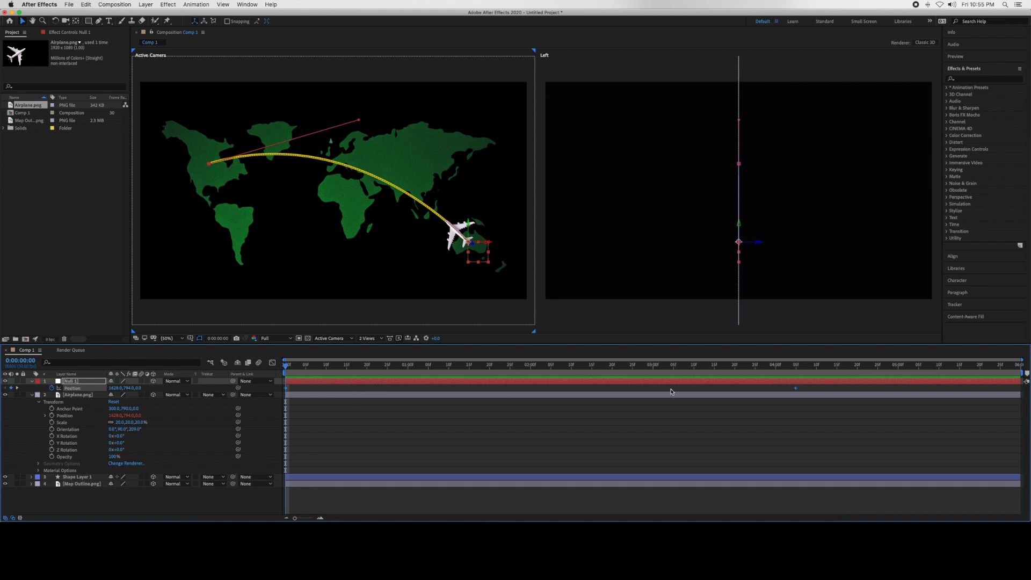
{"action": "right_click", "coordinate": [796, 388]}
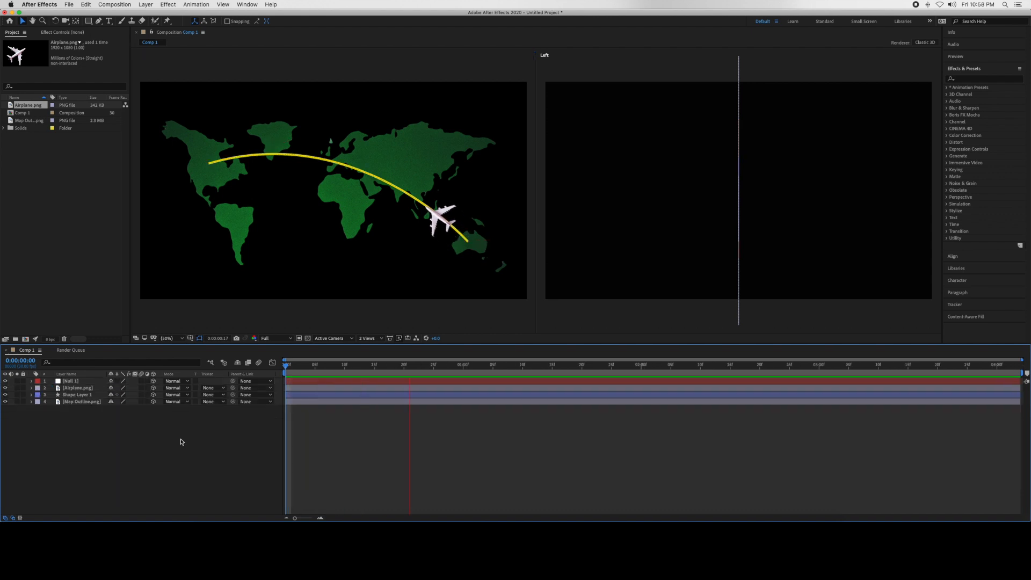
- Stop the preview, return to the start and add a one-node camera named Camera 1 with the 50mm preset
{"action": "left_click", "coordinate": [466, 365]}
{"action": "left_click_drag", "start_coordinate": [467, 365], "coordinate": [274, 382]}
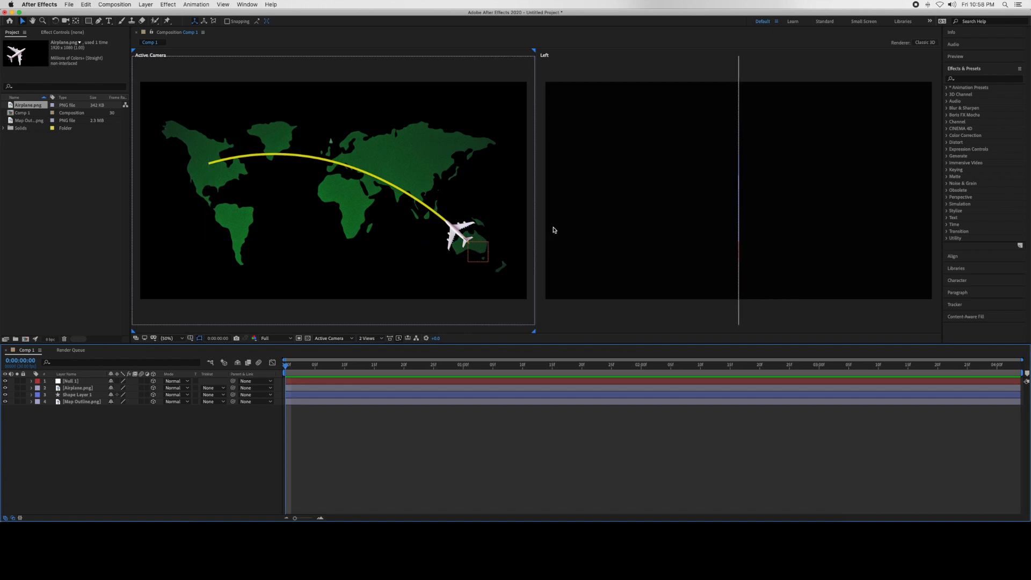
{"action": "right_click", "coordinate": [140, 428]}
{"action": "mouse_move", "coordinate": [159, 433]}
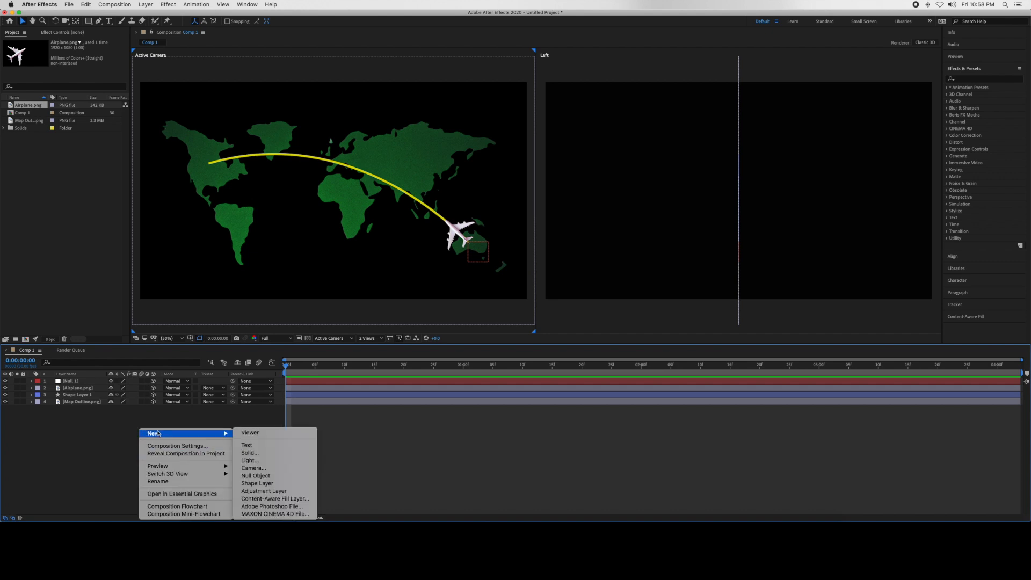
{"action": "left_click", "coordinate": [272, 467]}
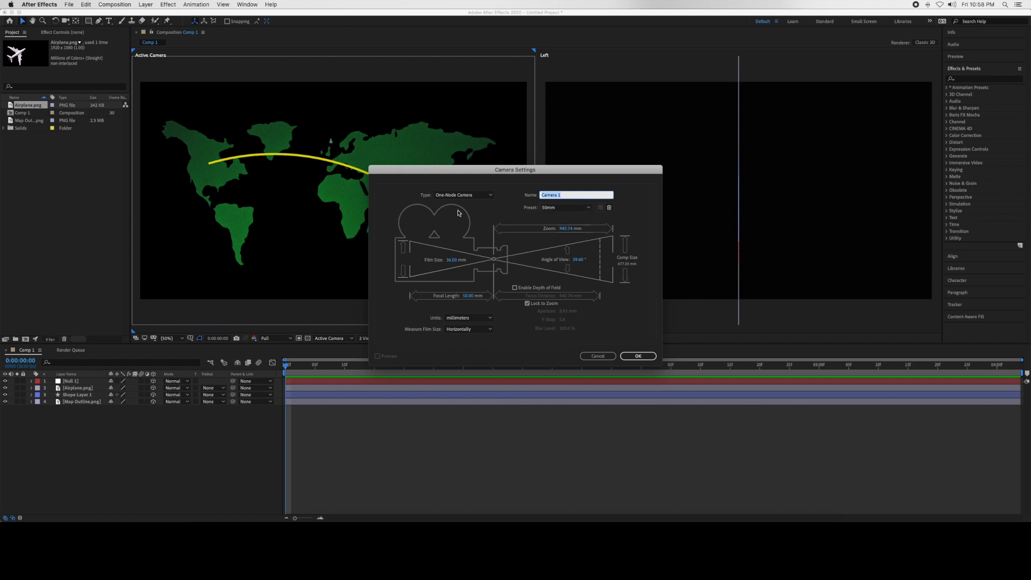
{"action": "left_click", "coordinate": [640, 355]}
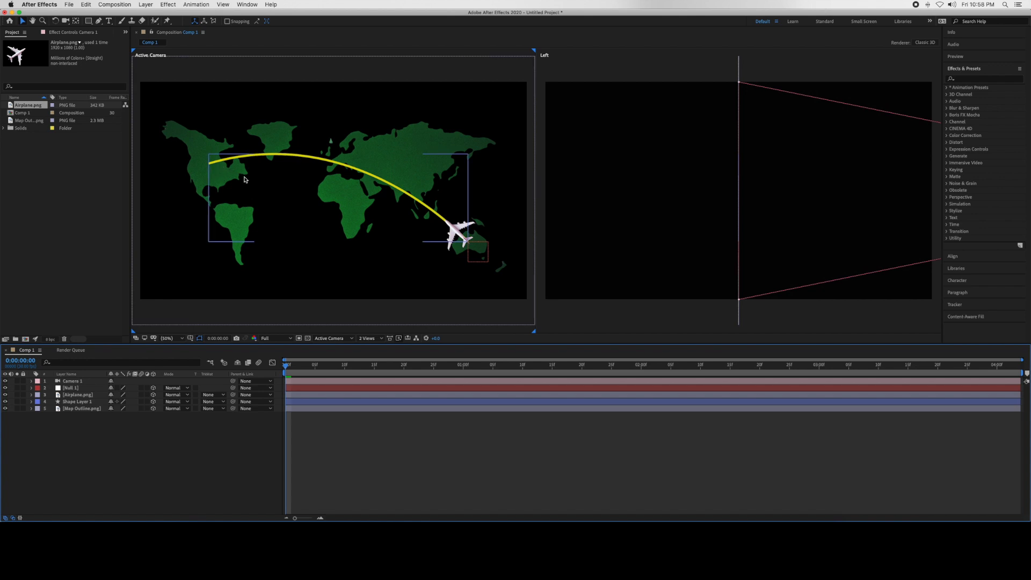
- Shift Camera 1 towards Australia by setting its X and Y Position to about 1559 and 774
{"action": "left_click", "coordinate": [80, 382]}
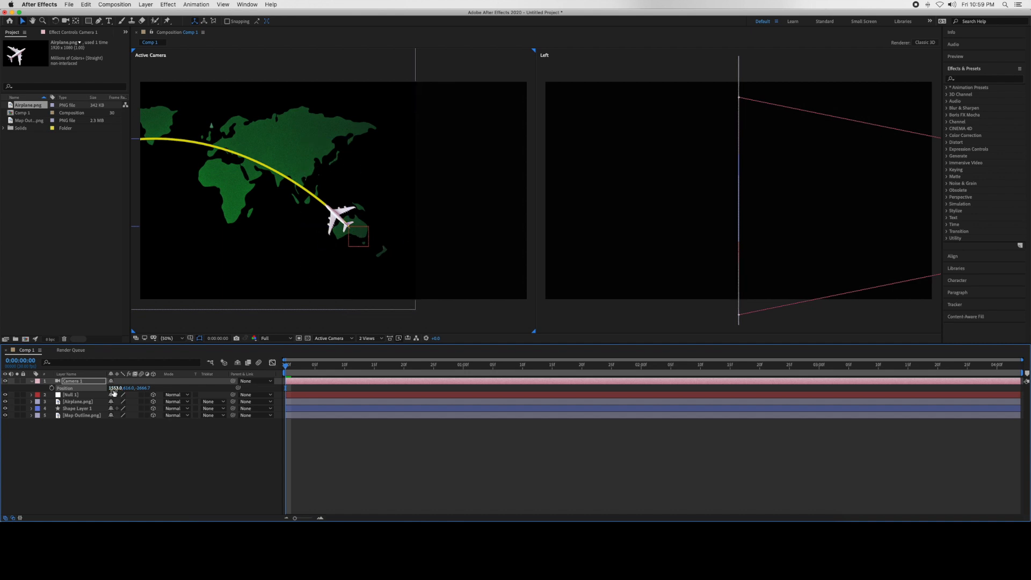
{"action": "left_click_drag", "start_coordinate": [114, 392], "coordinate": [117, 390]}
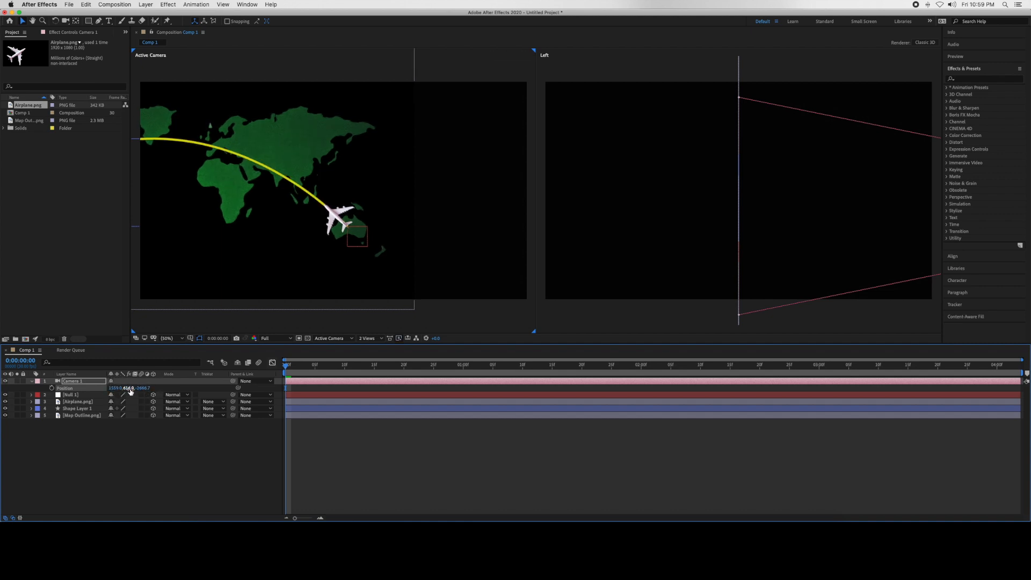
{"action": "left_click_drag", "start_coordinate": [129, 391], "coordinate": [197, 384]}
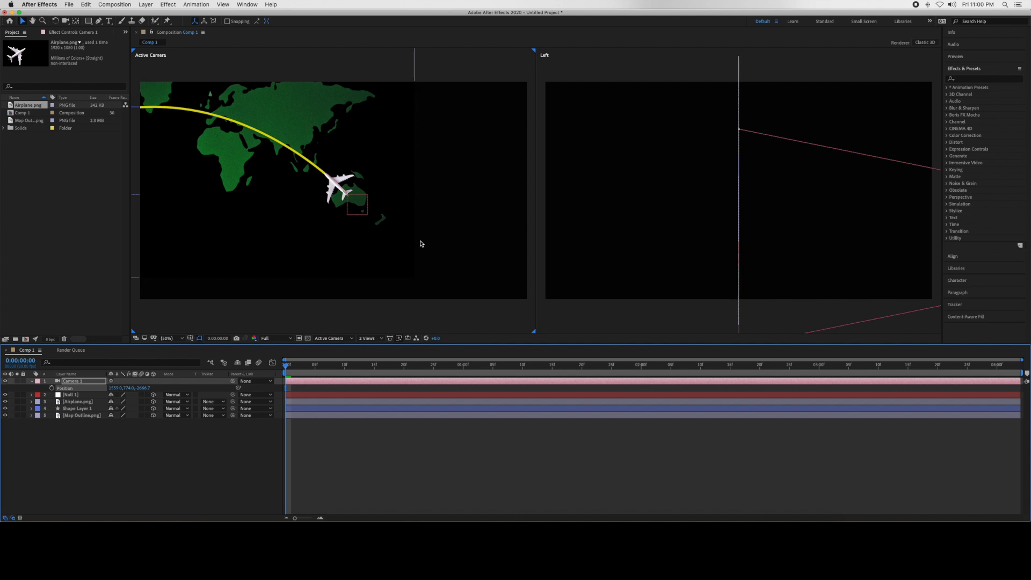
{"action": "key", "text": "p"}
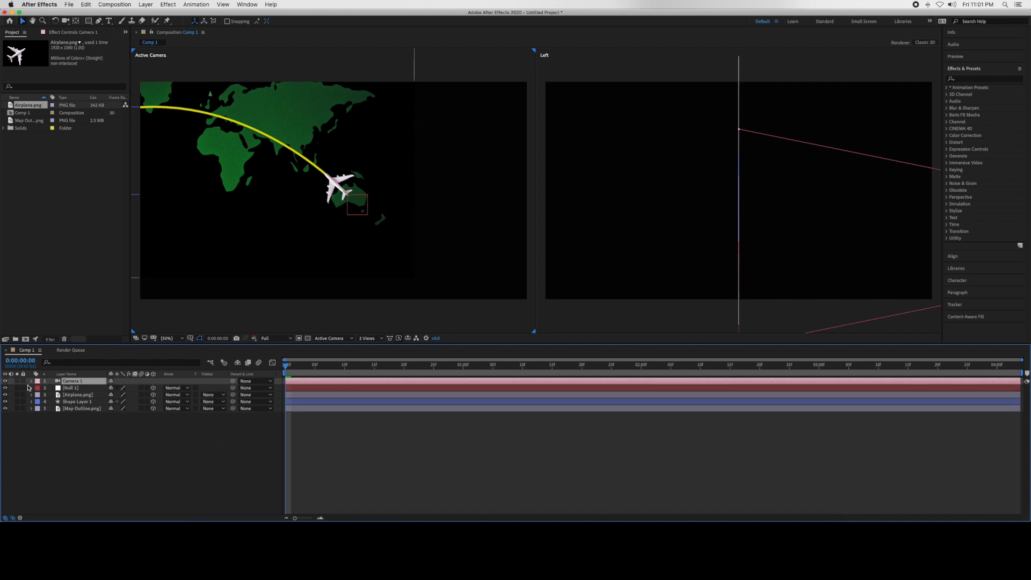
- Set Camera 1's Zoom to 5000 pixels in its camera options, then collapse the layer and deselect it
{"action": "left_click", "coordinate": [31, 382]}
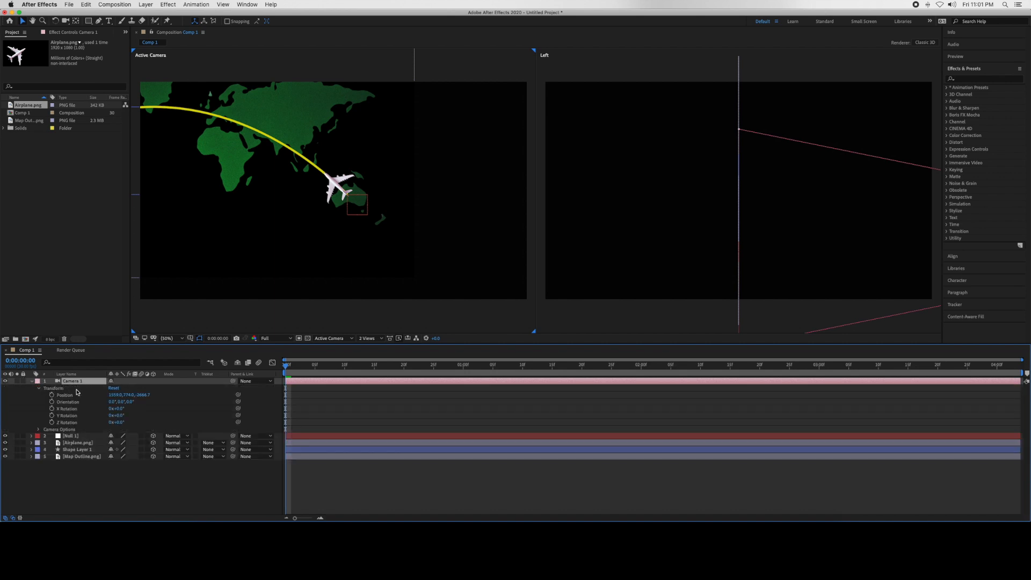
{"action": "left_click", "coordinate": [38, 387]}
{"action": "left_click", "coordinate": [38, 395]}
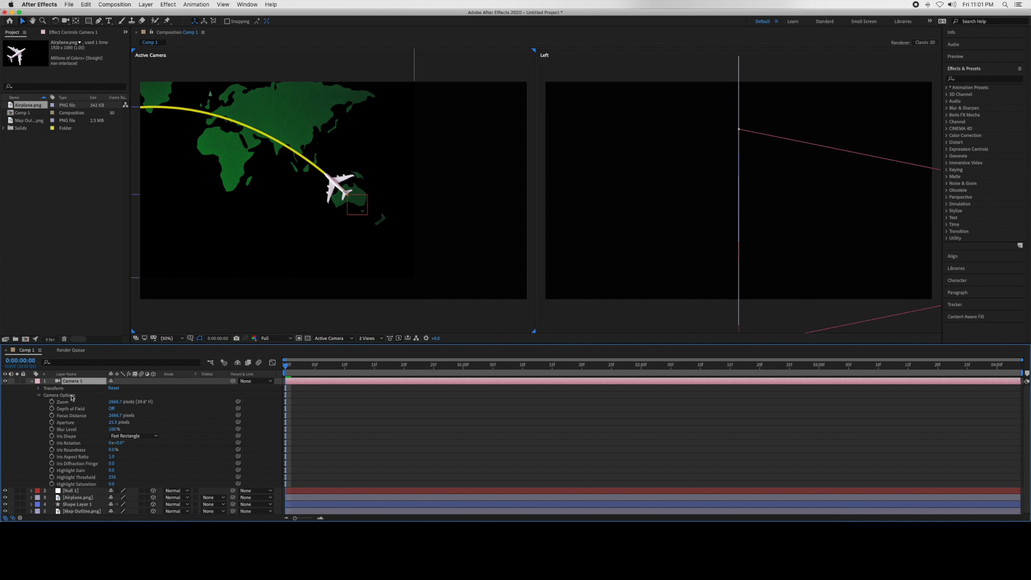
{"action": "left_click_drag", "start_coordinate": [111, 401], "coordinate": [294, 415]}
{"action": "left_click_drag", "start_coordinate": [118, 403], "coordinate": [186, 415]}
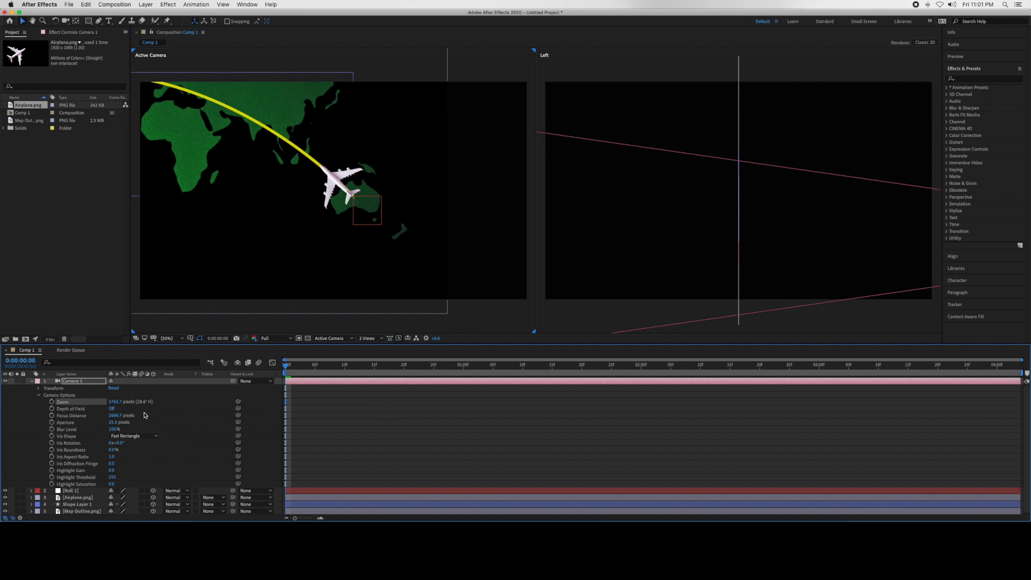
{"action": "left_click", "coordinate": [113, 402]}
{"action": "type", "text": "5000"}
{"action": "key", "text": "Return"}
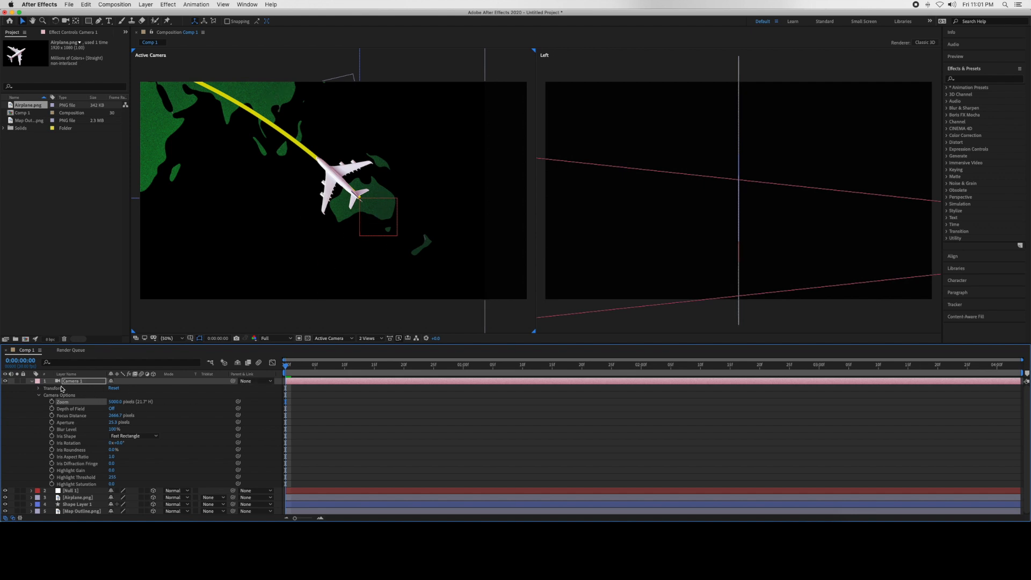
{"action": "left_click", "coordinate": [32, 381]}
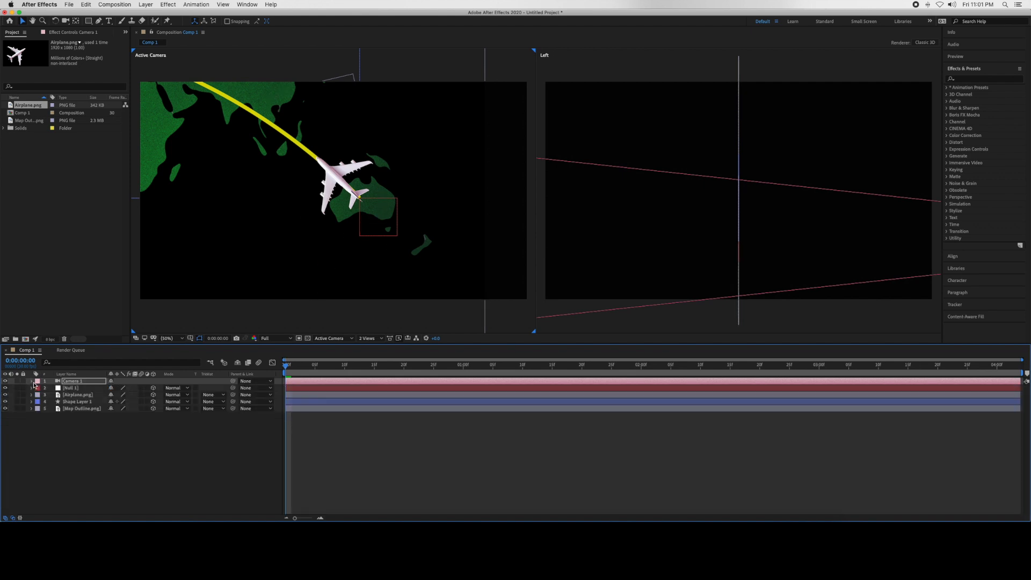
{"action": "left_click", "coordinate": [92, 456]}
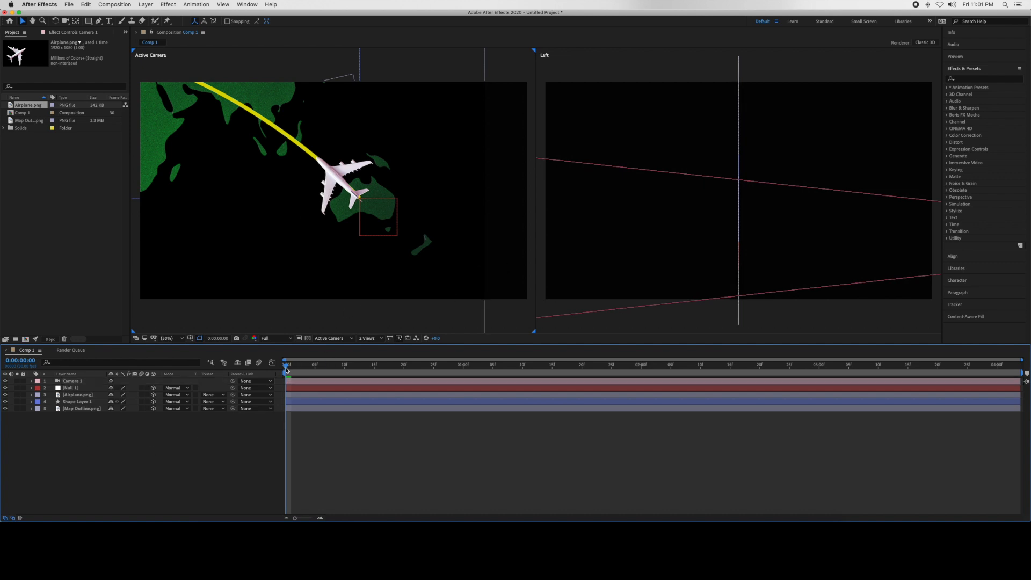
- Preview the flight through the zoomed-in stationary camera and return to the first frame
{"action": "key", "text": "space"}
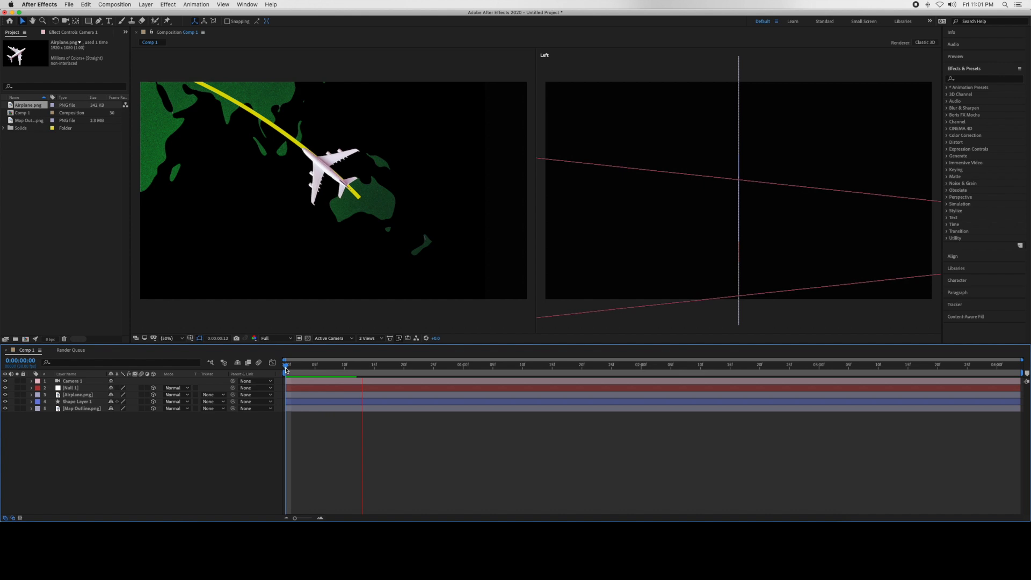
{"action": "key", "text": "space"}
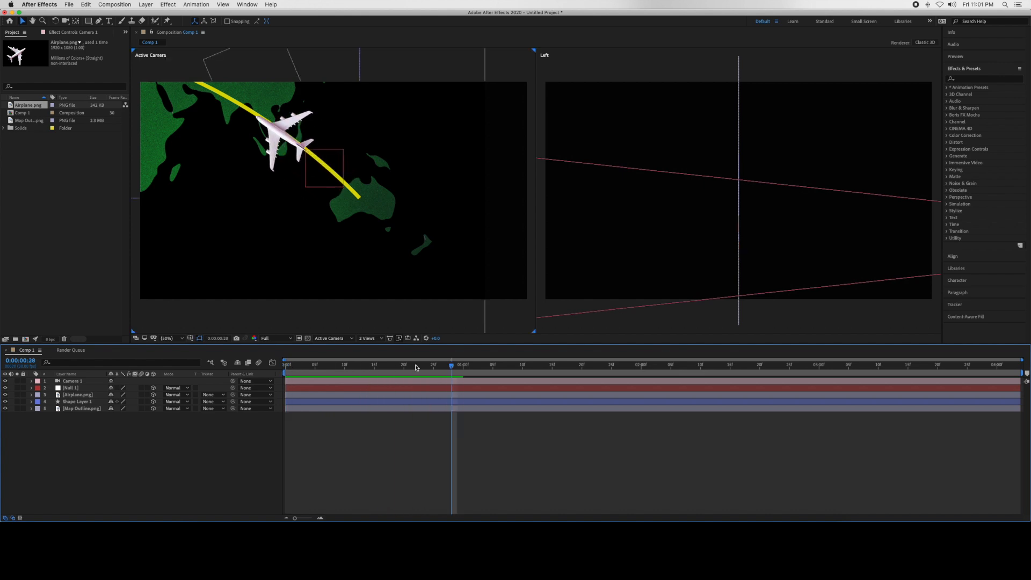
{"action": "left_click_drag", "start_coordinate": [453, 366], "coordinate": [280, 369]}
- Parent Camera 1 to Null 1 and preview the camera's motion along the flight path from the start
{"action": "left_click", "coordinate": [72, 381]}
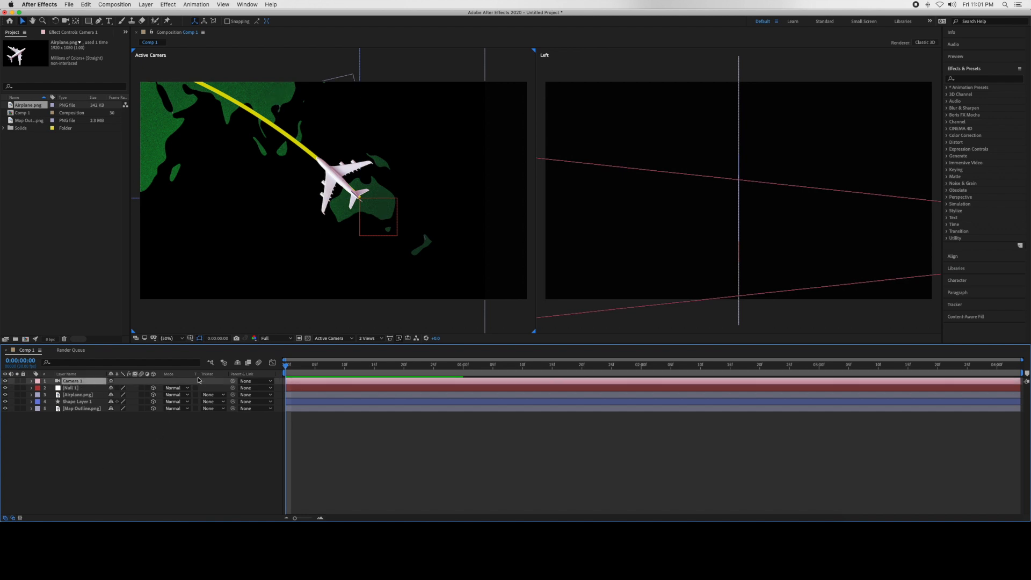
{"action": "left_click_drag", "start_coordinate": [233, 380], "coordinate": [83, 392]}
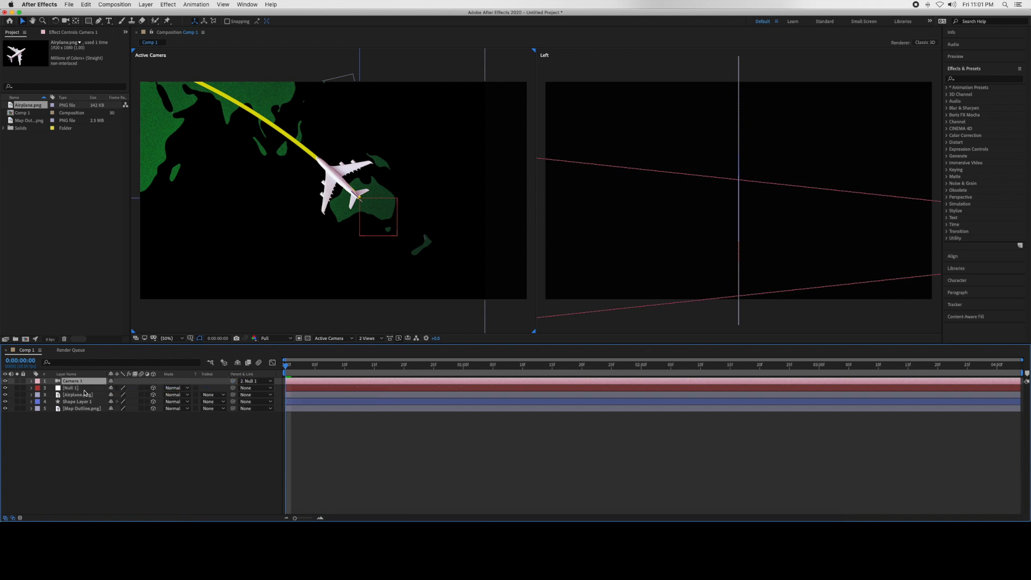
{"action": "key", "text": "space"}
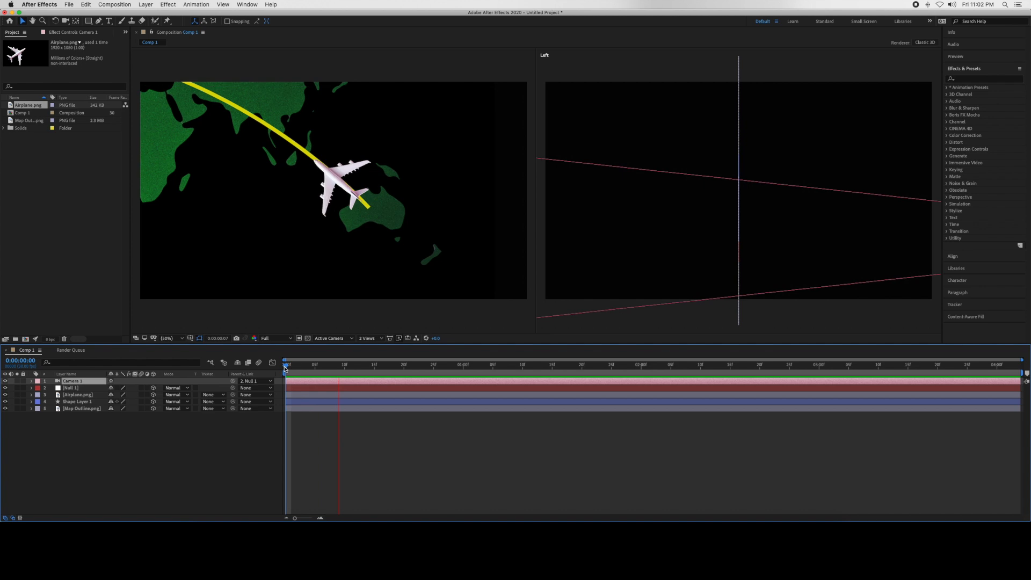
{"action": "key", "text": "space"}
{"action": "left_click_drag", "start_coordinate": [552, 368], "coordinate": [251, 403]}
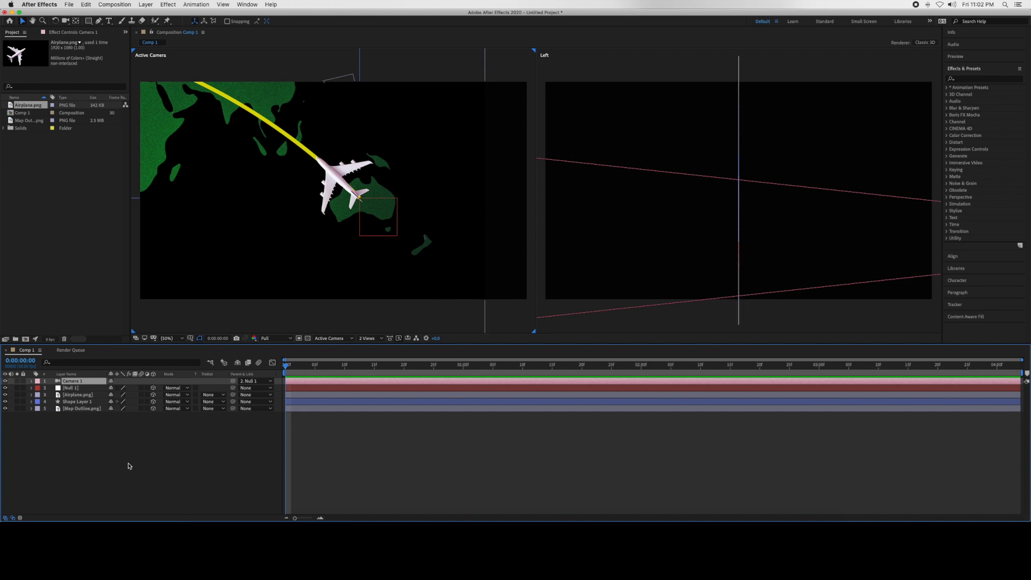
- Pre-compose all five layers into a new composition named Pre-comp 1, moving all attributes into it
{"action": "mouse_move", "coordinate": [96, 444]}
{"action": "left_mouse_down"}
{"action": "mouse_move", "coordinate": [95, 376]}
{"action": "mouse_move", "coordinate": [94, 385]}
{"action": "left_mouse_up"}
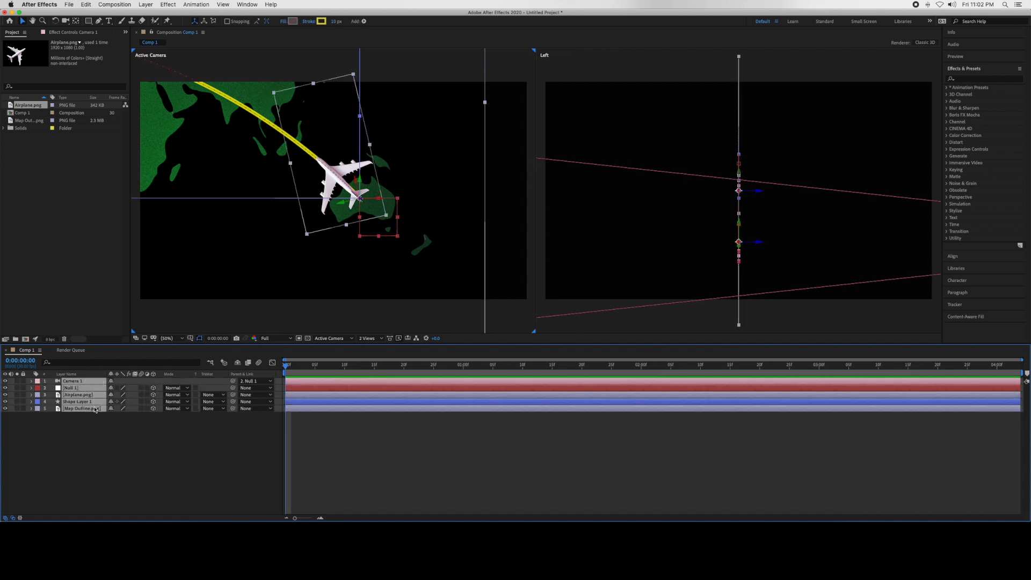
{"action": "right_click", "coordinate": [91, 403]}
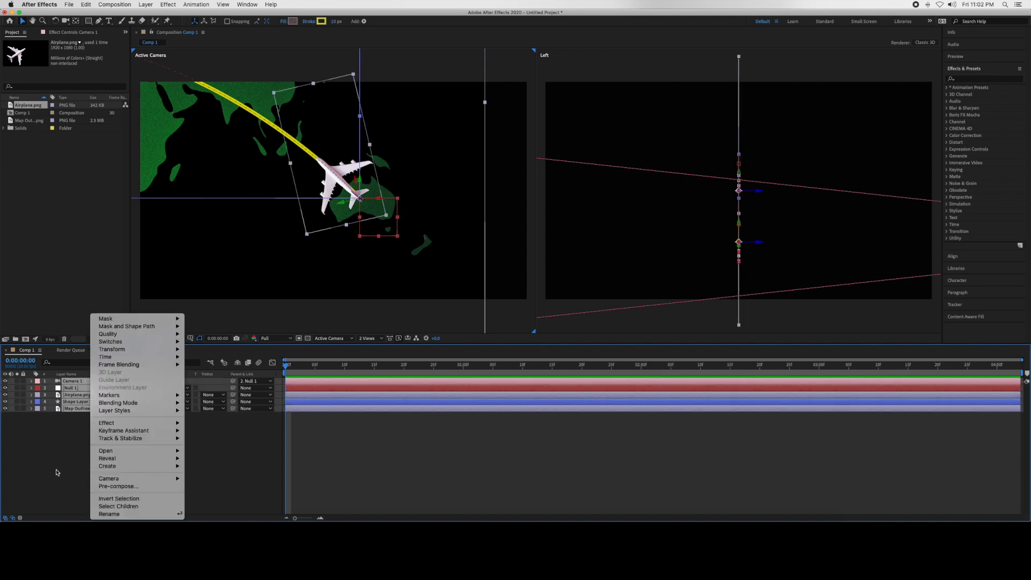
{"action": "left_click", "coordinate": [111, 486]}
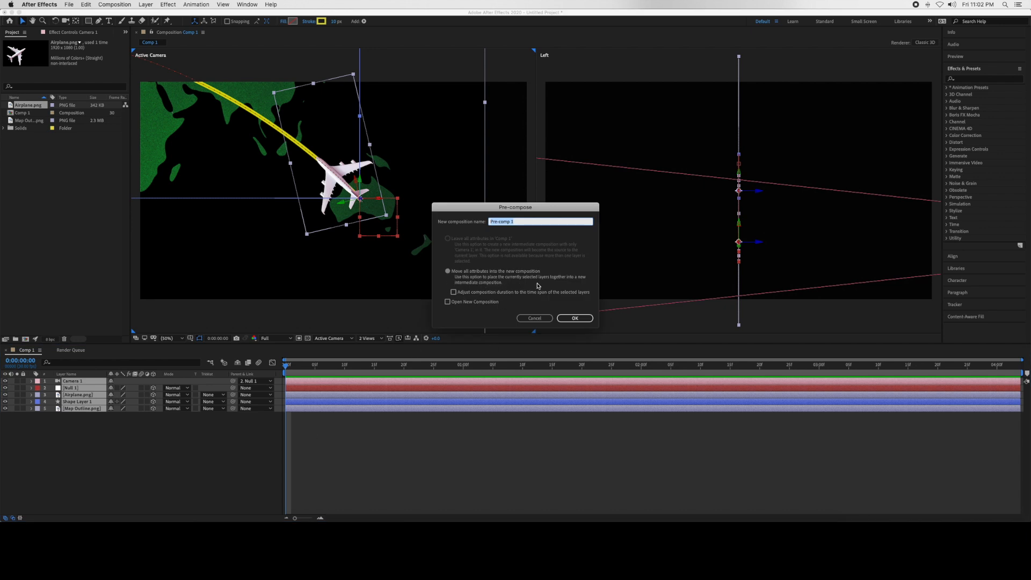
{"action": "left_click", "coordinate": [584, 317]}
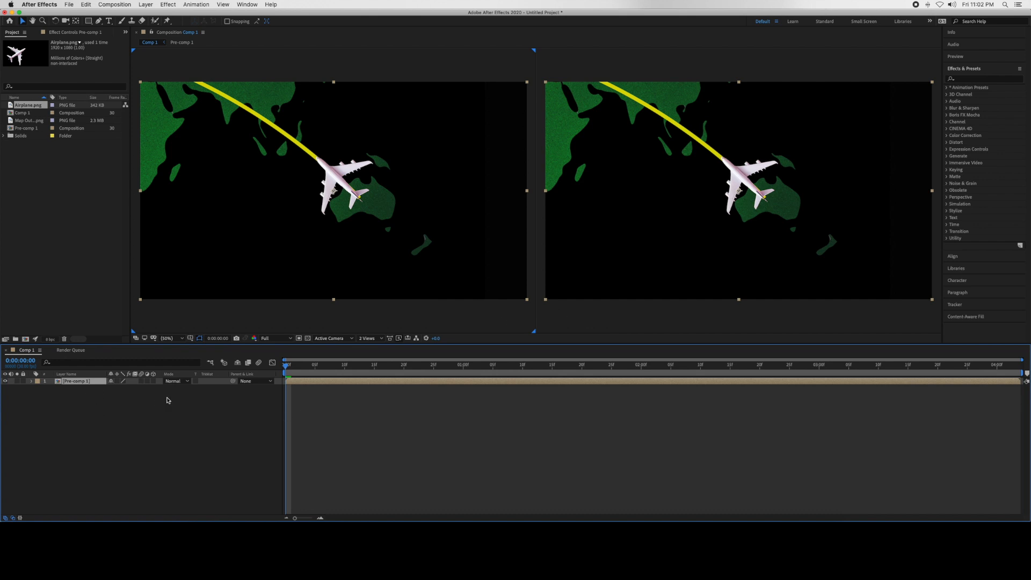
- Make Pre-comp 1 a 3D layer and scale it up to about 149%
{"action": "left_click", "coordinate": [85, 385]}
{"action": "left_click", "coordinate": [80, 382]}
{"action": "key", "text": "s"}
{"action": "left_click", "coordinate": [153, 381]}
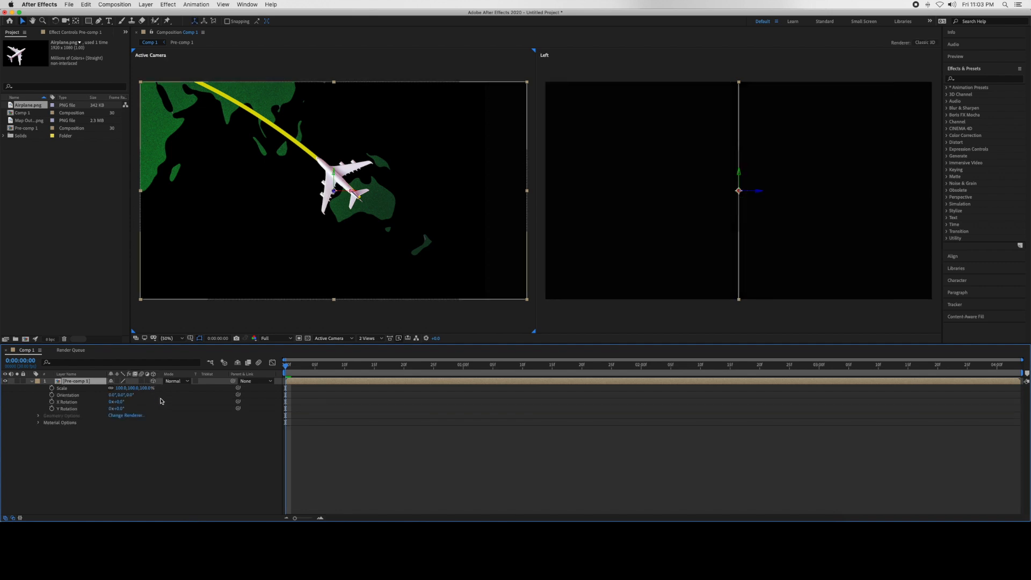
{"action": "left_click_drag", "start_coordinate": [119, 391], "coordinate": [139, 392]}
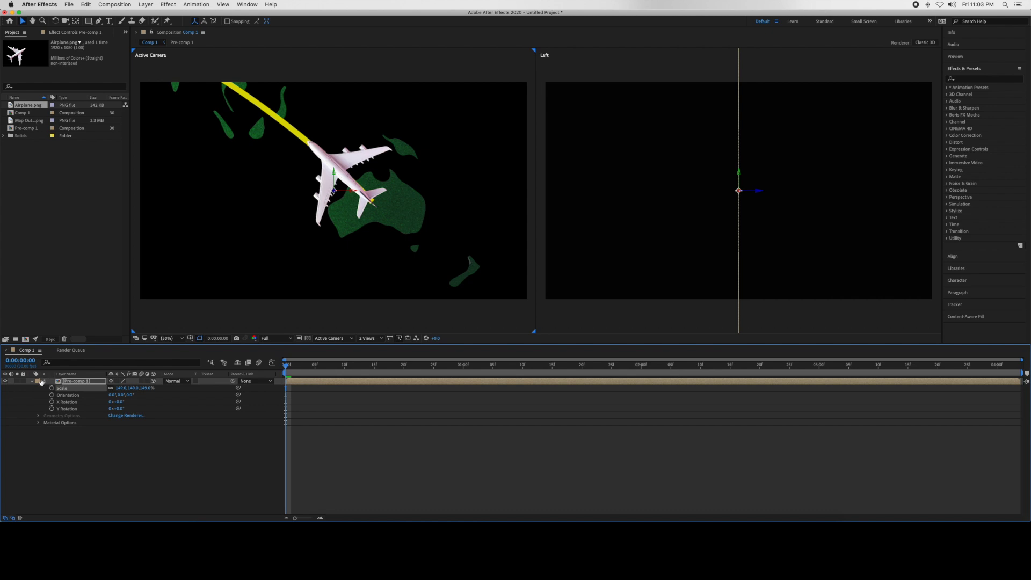
{"action": "left_click", "coordinate": [31, 381]}
- Preview the enlarged travel animation from the first frame and return to the start
{"action": "left_click", "coordinate": [286, 367]}
{"action": "key", "text": "space"}
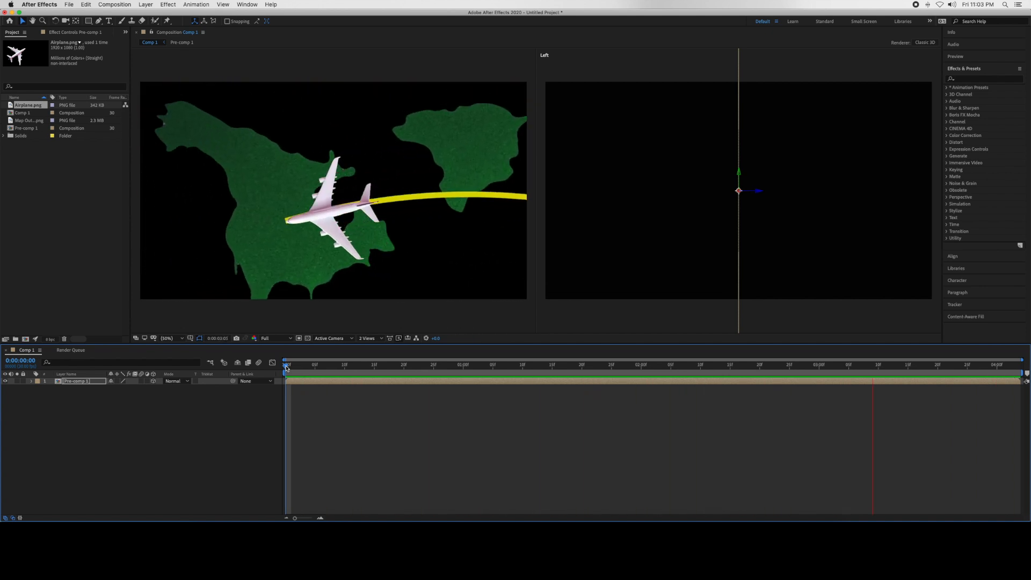
{"action": "key", "text": "space"}
{"action": "mouse_move", "coordinate": [286, 366]}
{"action": "left_mouse_down"}
{"action": "mouse_move", "coordinate": [381, 366]}
{"action": "mouse_move", "coordinate": [275, 379]}
{"action": "left_mouse_up"}
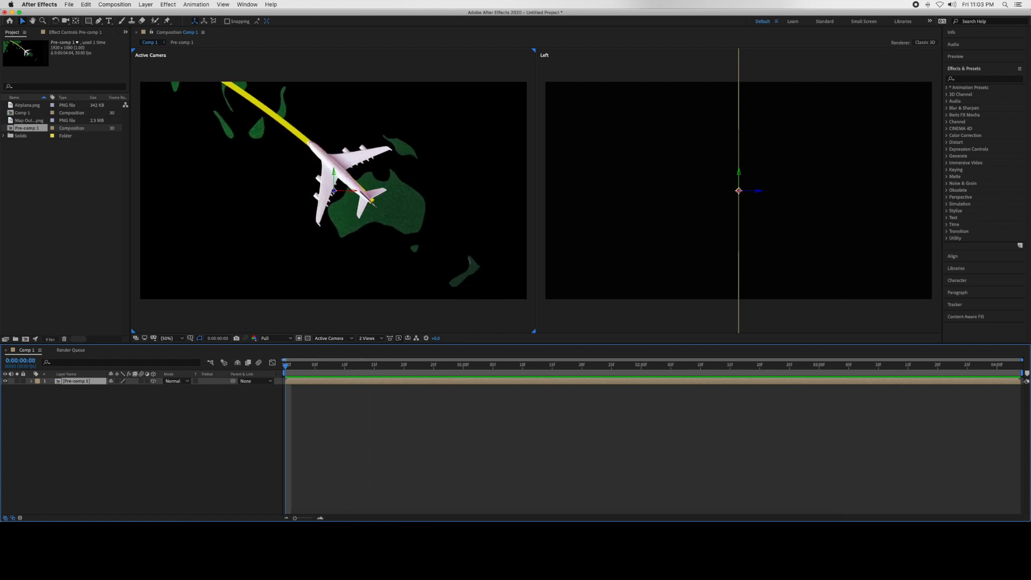
- Open Pre-comp 1, add dashes to Shape Layer 1's yellow stroke and set the Dash length to 40
{"action": "double_click", "coordinate": [299, 141]}
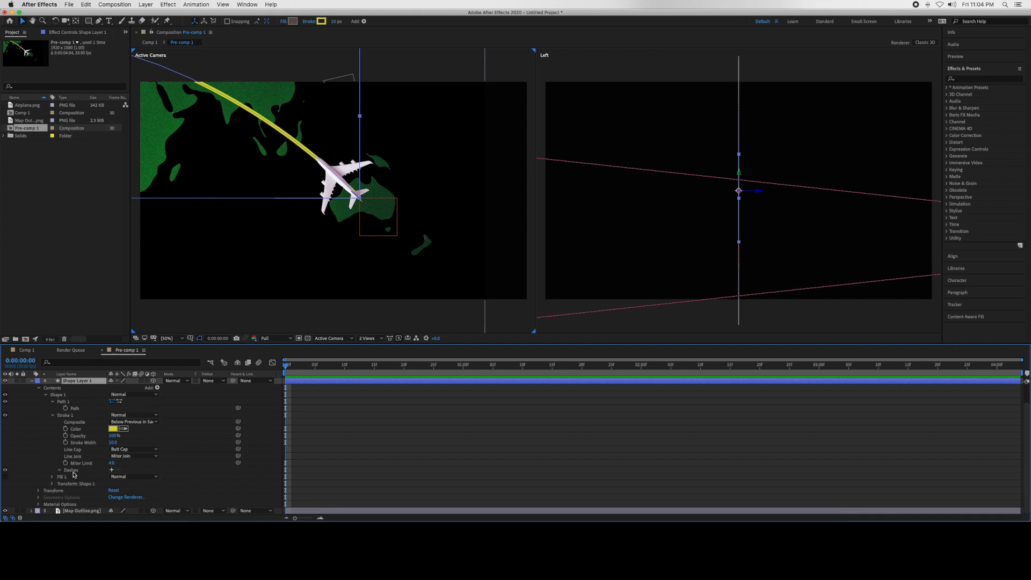
{"action": "left_click", "coordinate": [112, 470]}
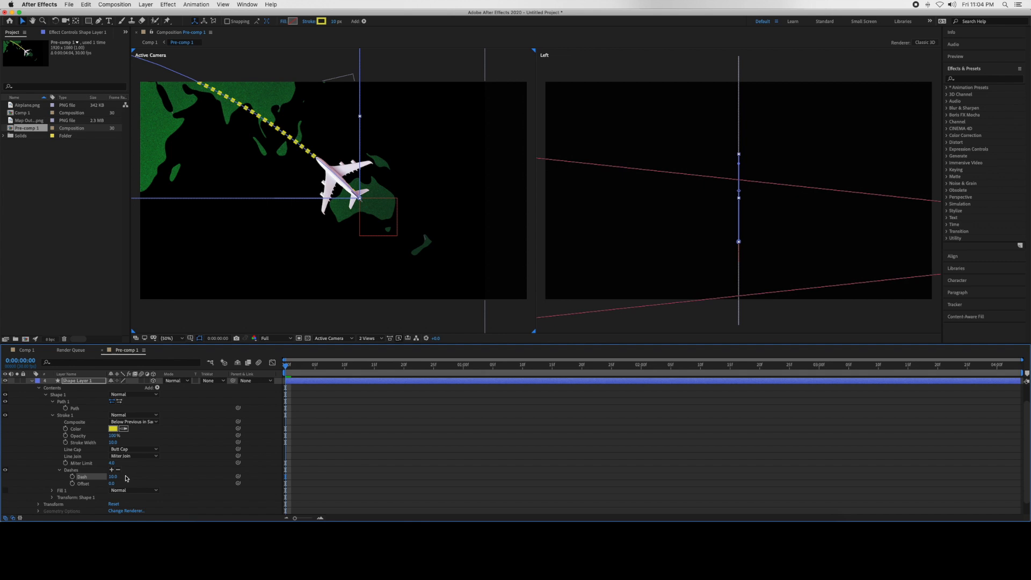
{"action": "left_click_drag", "start_coordinate": [109, 476], "coordinate": [133, 479]}
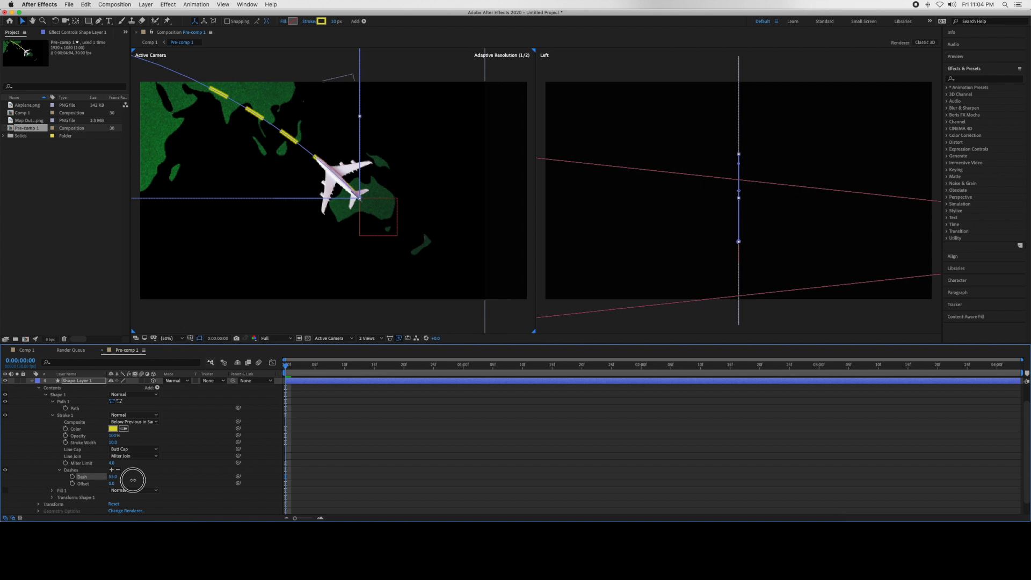
{"action": "left_click_drag", "start_coordinate": [134, 479], "coordinate": [132, 480]}
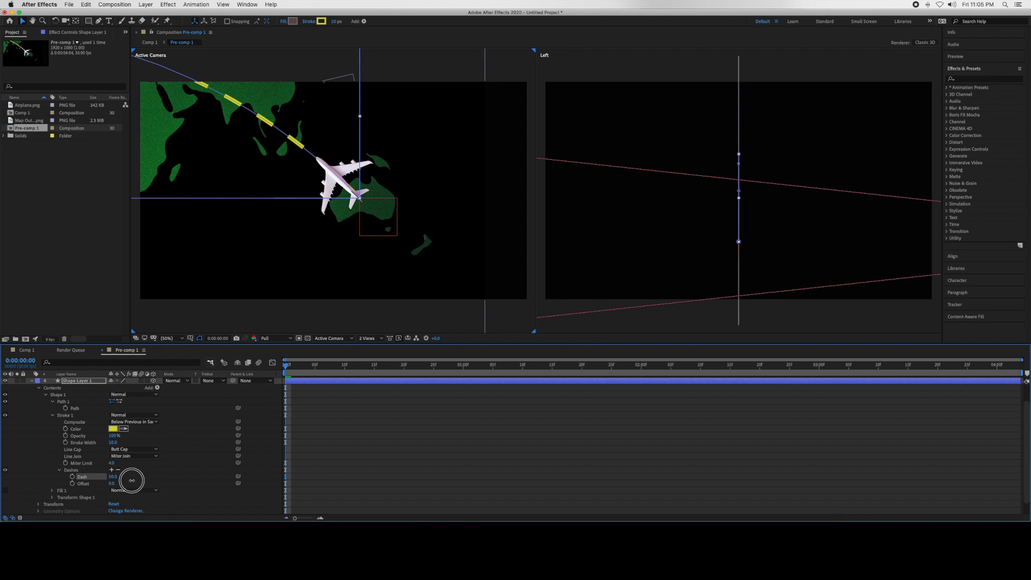
{"action": "left_click", "coordinate": [113, 477]}
{"action": "key", "text": "Return"}
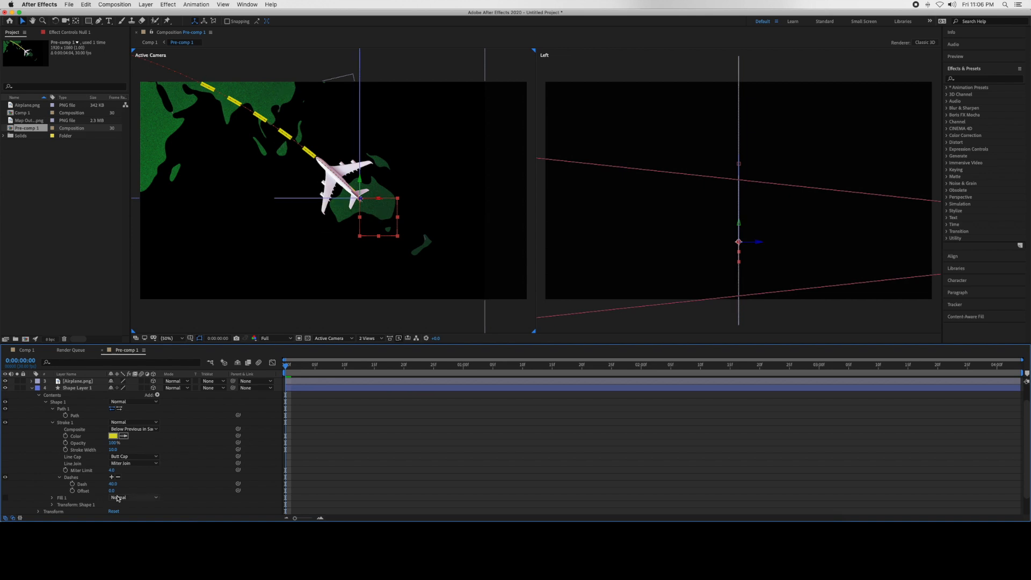
- Add a Trim Paths operator to Shape 1 in Shape Layer 1, directly after its path
{"action": "left_click", "coordinate": [72, 414]}
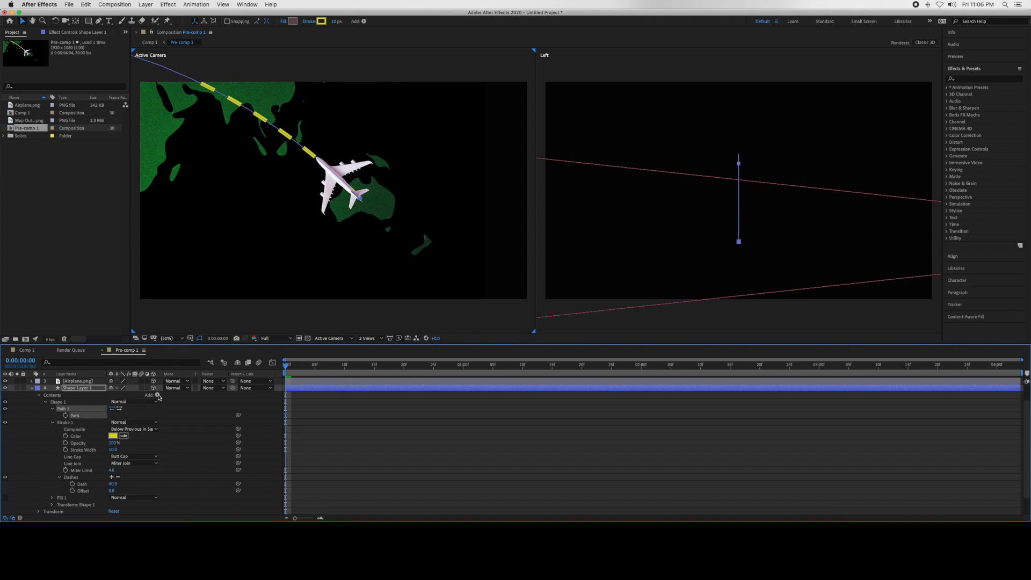
{"action": "left_click", "coordinate": [158, 396]}
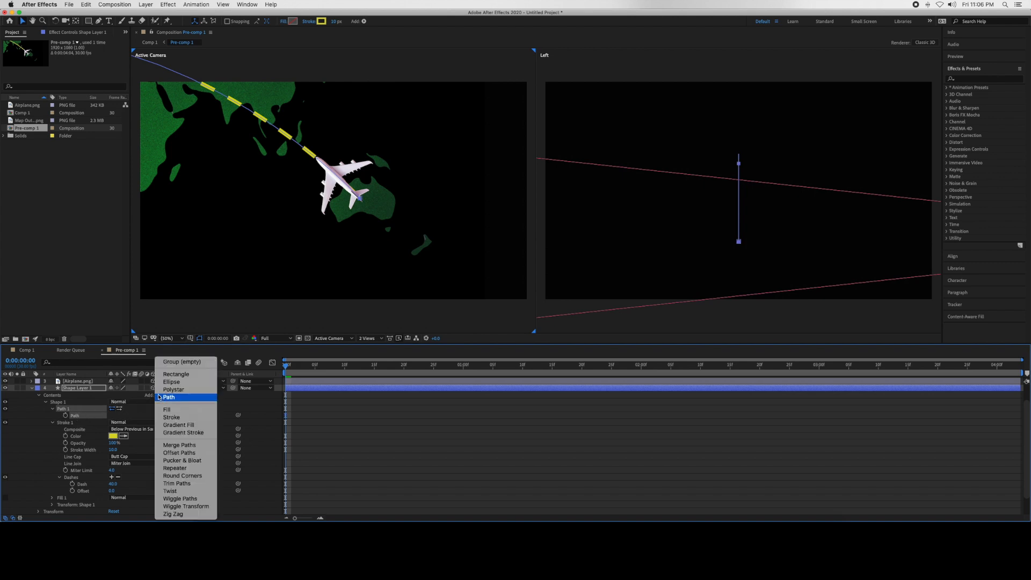
{"action": "left_click", "coordinate": [191, 484]}
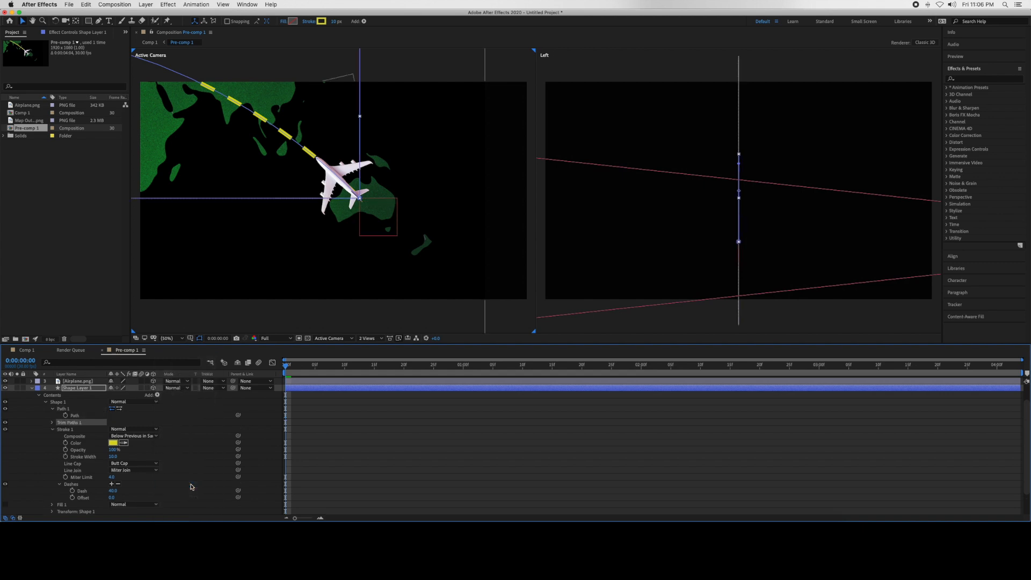
- Keyframe the Trim Paths End at 100% at 0:00:04:03 and at 0% on the first frame
{"action": "scroll", "coordinate": [193, 485], "scroll_direction": "down", "scroll_amount": 3}
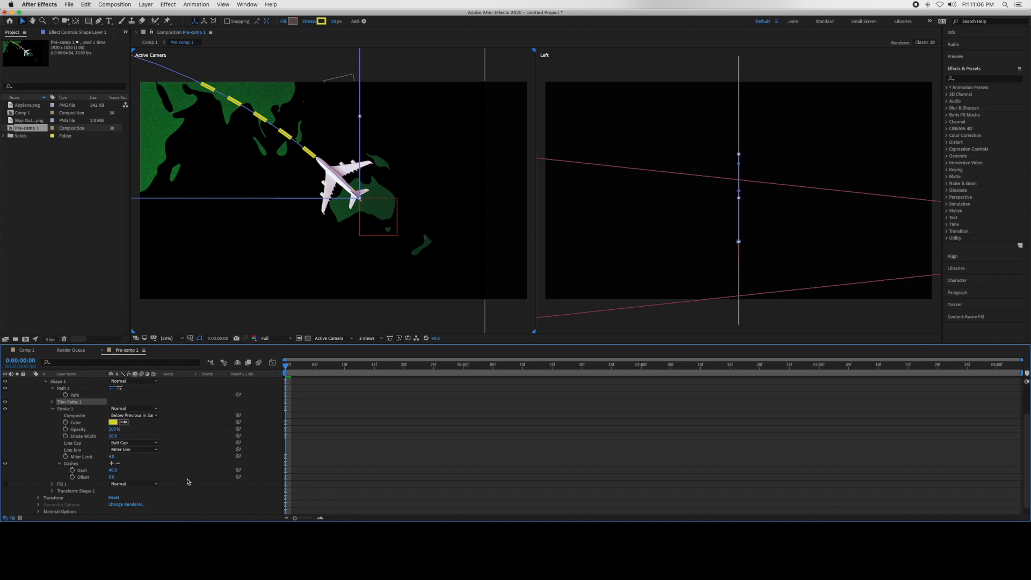
{"action": "left_click", "coordinate": [51, 402]}
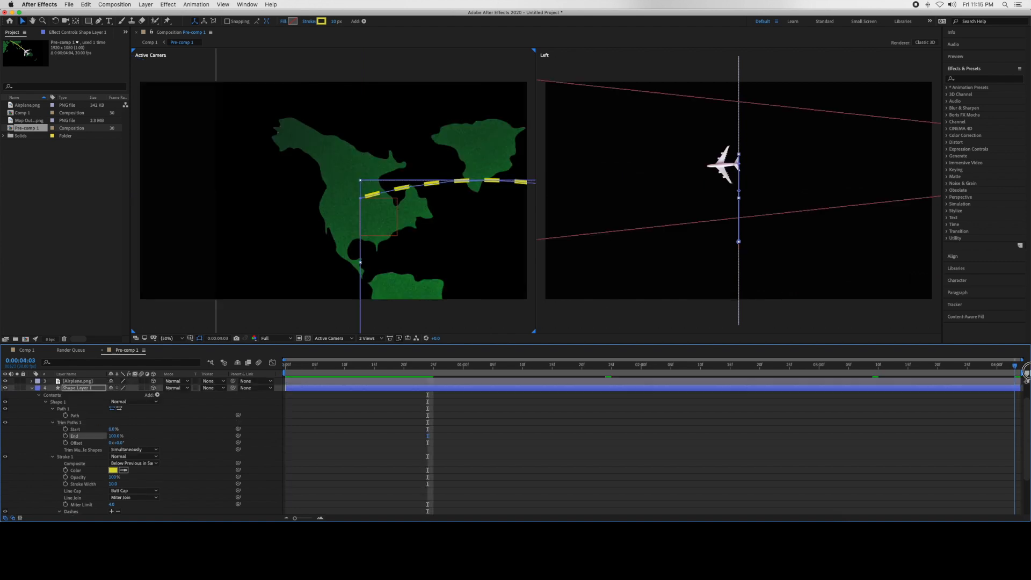
{"action": "scroll", "coordinate": [460, 490], "scroll_direction": "down", "scroll_amount": 2}
{"action": "left_click", "coordinate": [66, 408]}
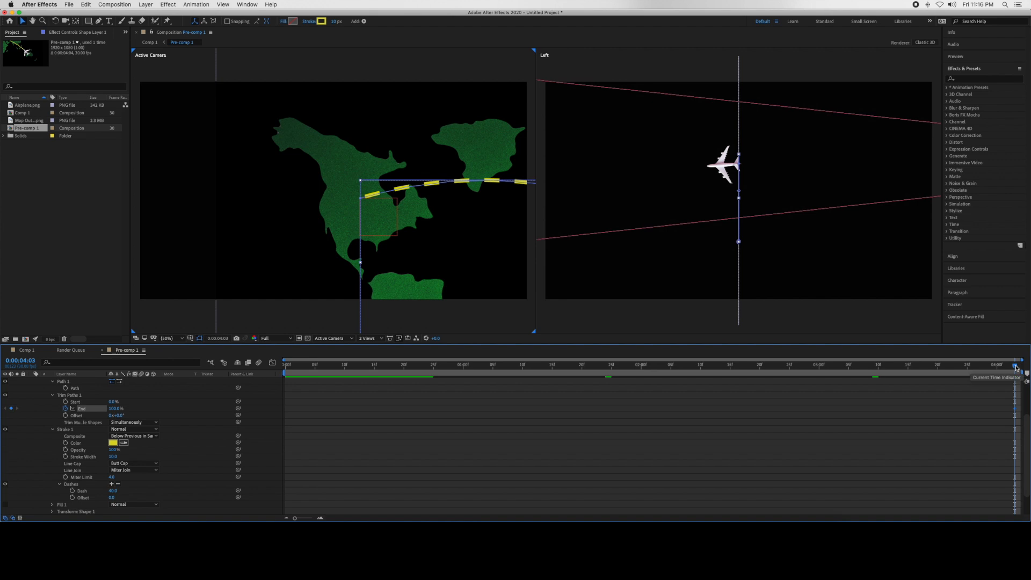
{"action": "key", "text": "Home"}
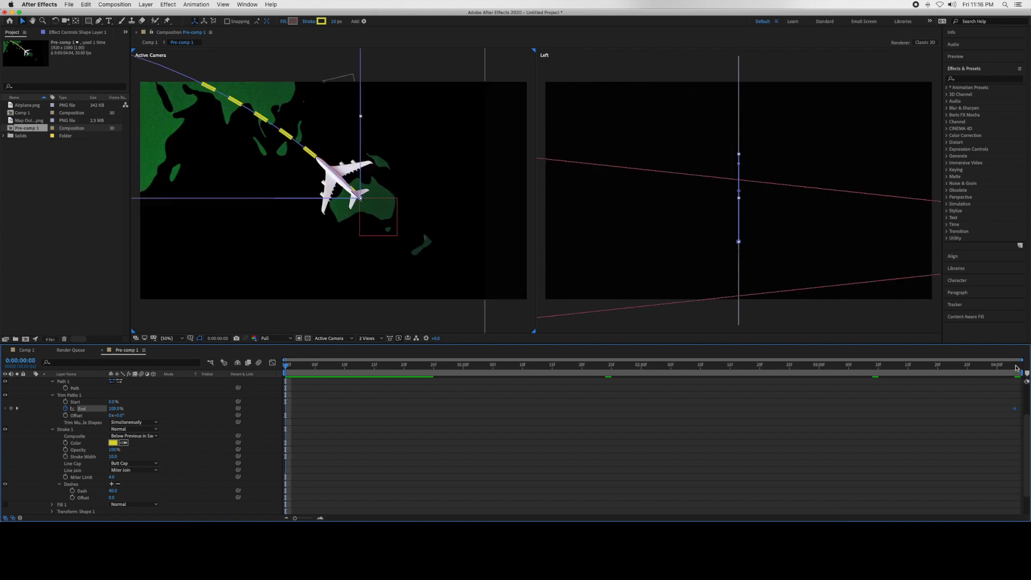
{"action": "left_click", "coordinate": [114, 409]}
{"action": "type", "text": "0"}
{"action": "key", "text": "Return"}
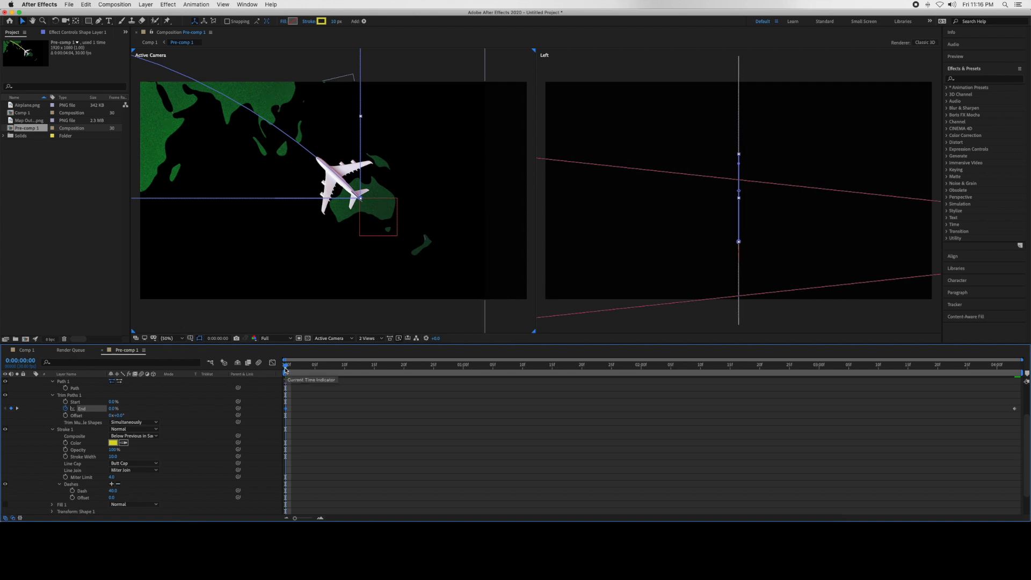
- Apply Easy Ease to both Trim Paths End keyframes
{"action": "left_click_drag", "start_coordinate": [1019, 402], "coordinate": [274, 427]}
{"action": "right_click", "coordinate": [285, 408]}
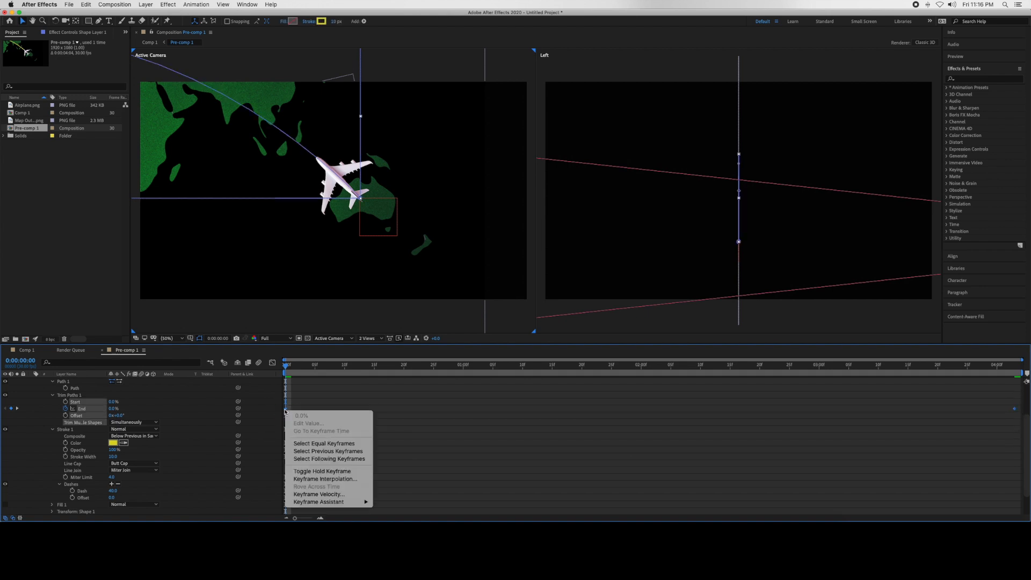
{"action": "mouse_move", "coordinate": [346, 502]}
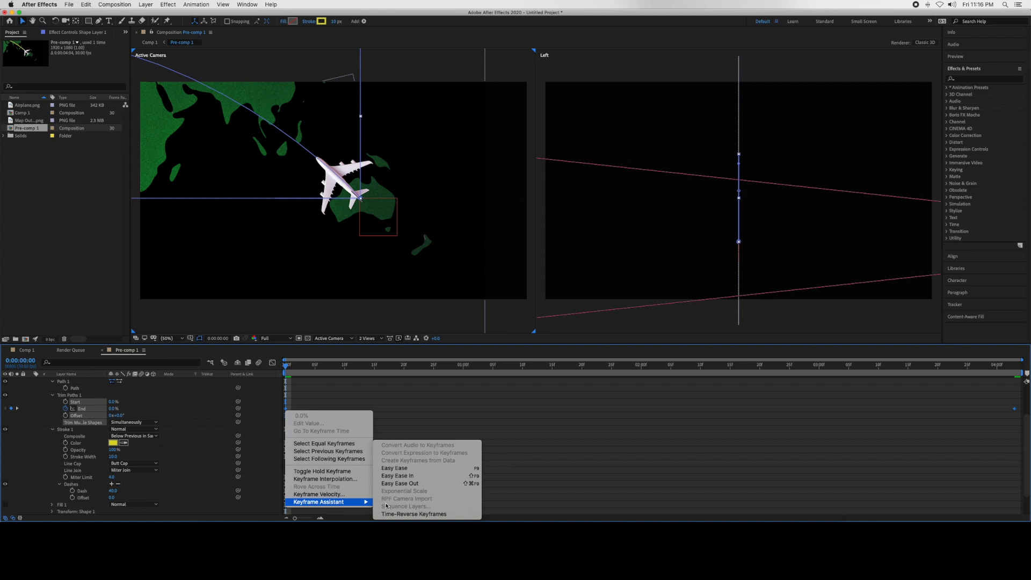
{"action": "left_click", "coordinate": [462, 471]}
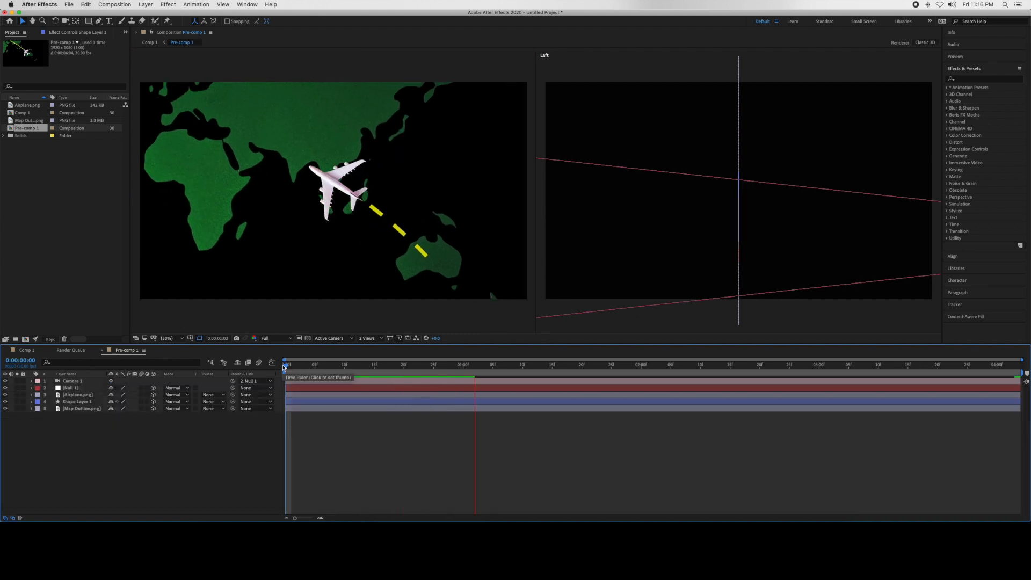